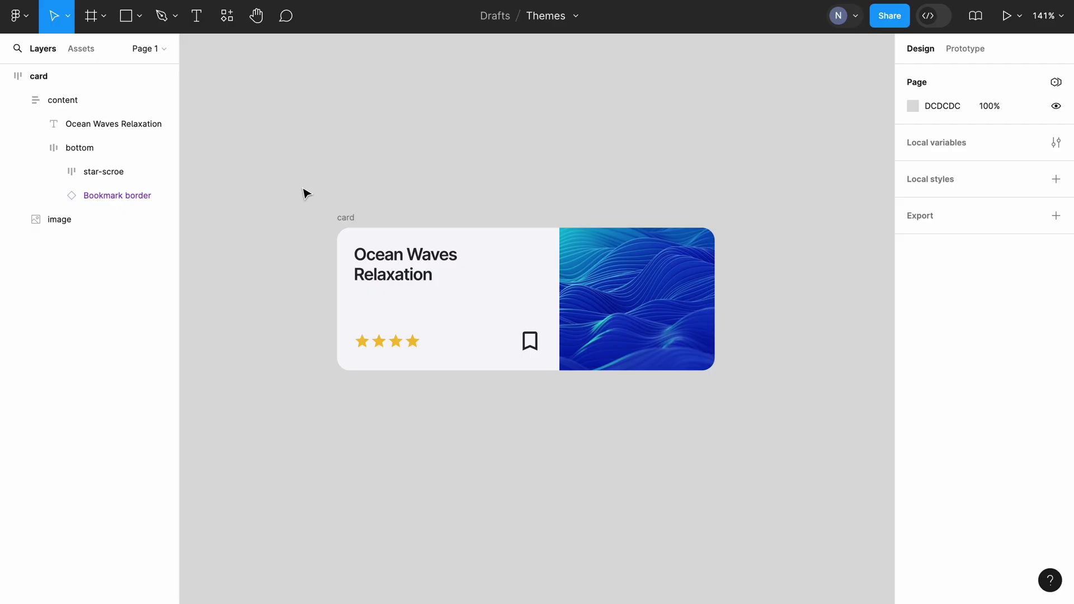
- Duplicate the Ocean Waves card frame and place the copy below the original
left_click(341, 218)
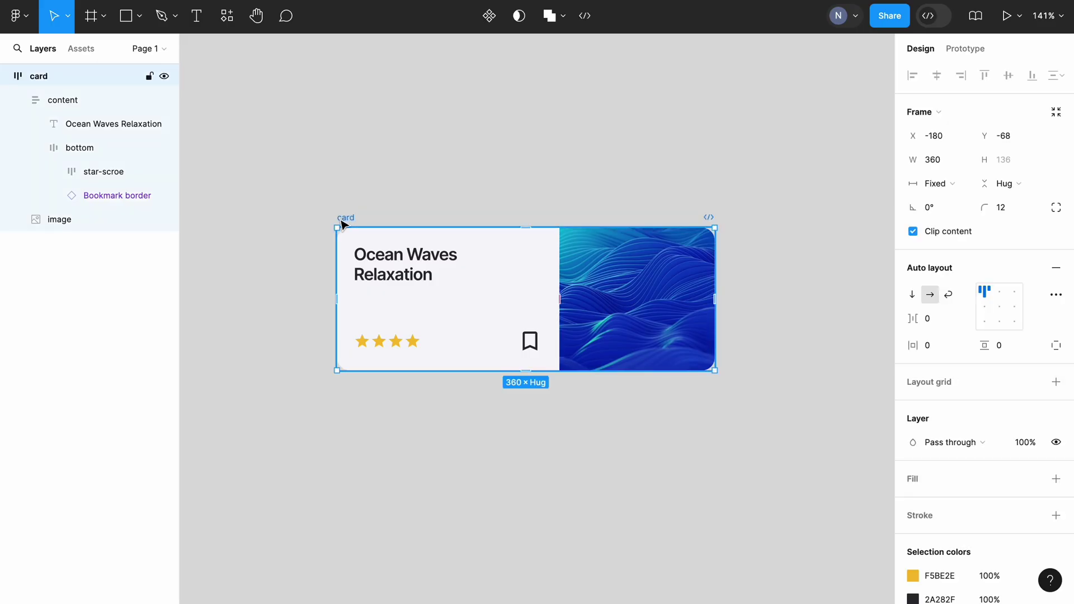
scroll(946, 434, "down", 3)
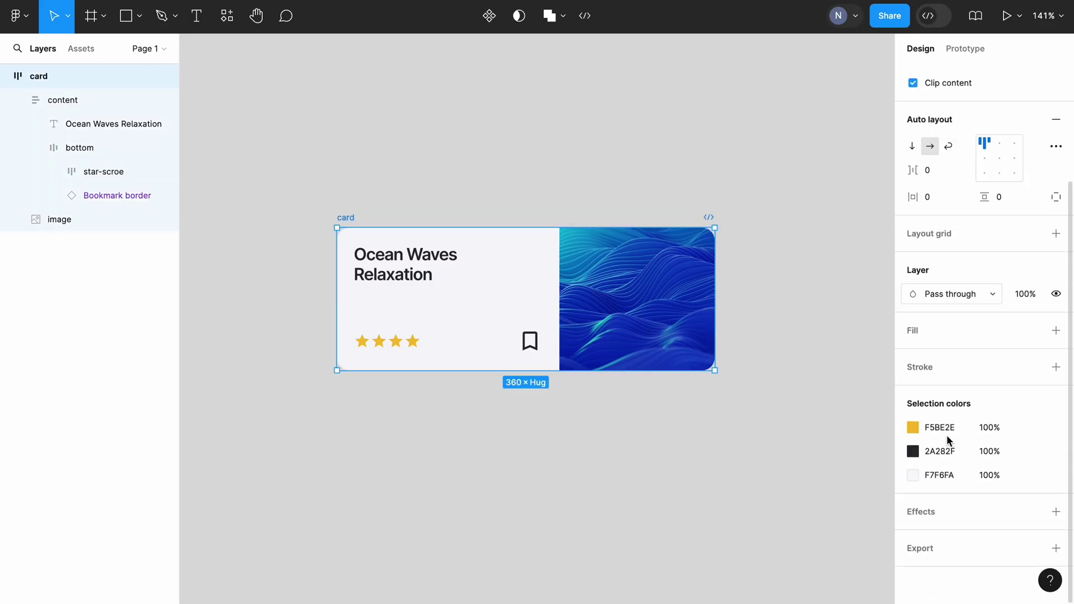
double_click(434, 276)
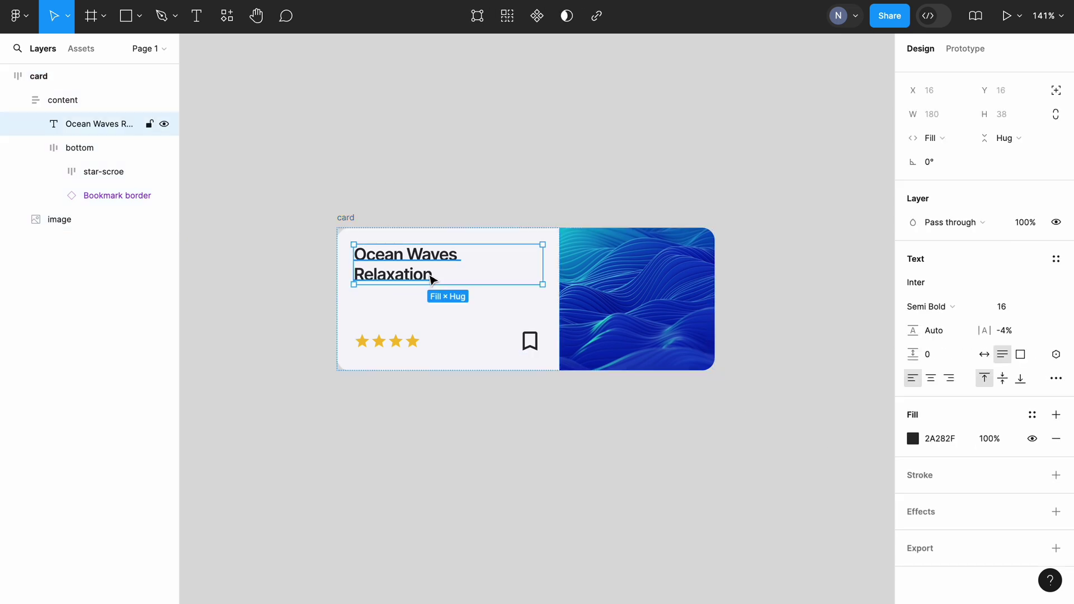
left_click(401, 349)
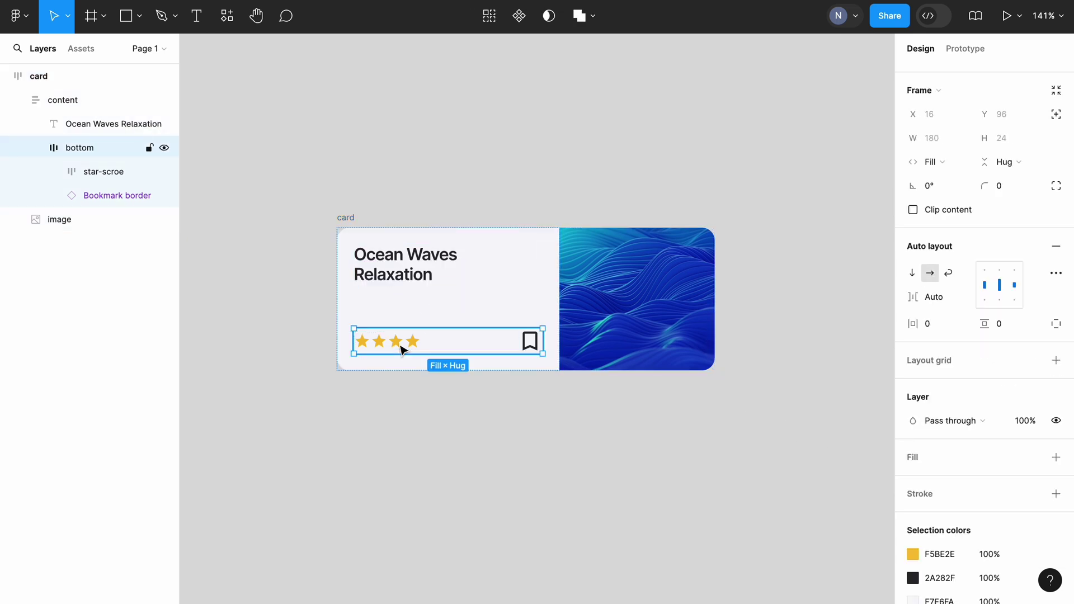
left_click(352, 226)
scroll(352, 229, "down", 2)
scroll(352, 229, "right", 1)
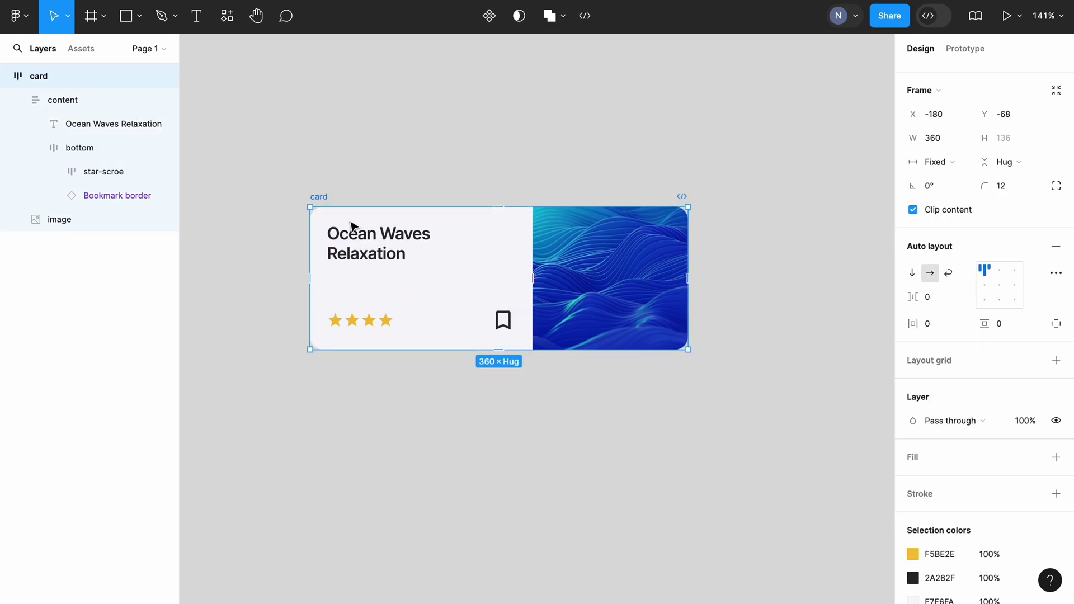
key("ctrl+d")
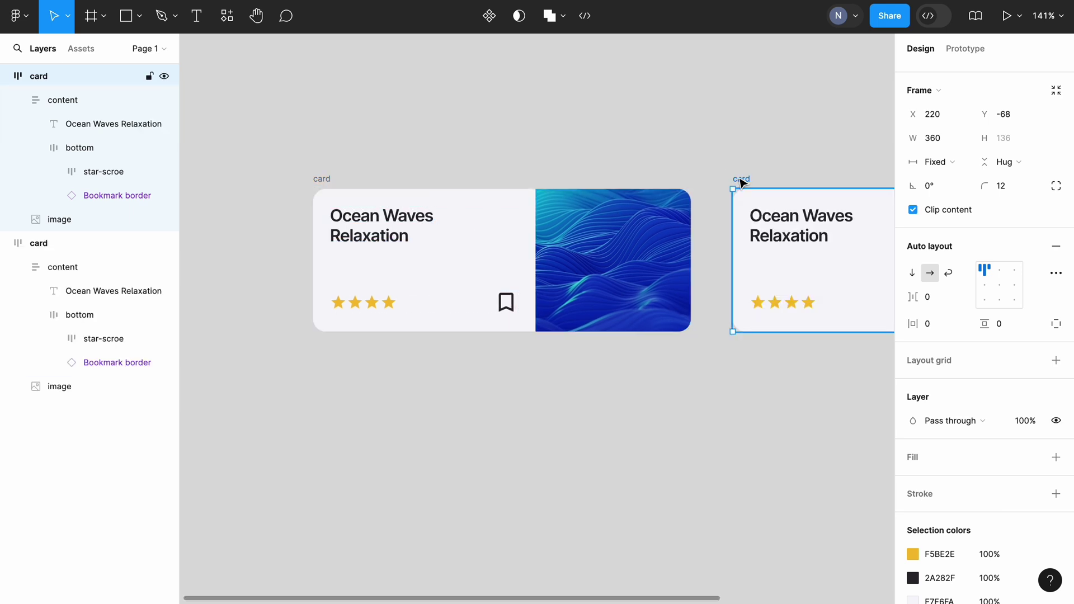
left_click_drag(740, 180, 323, 375)
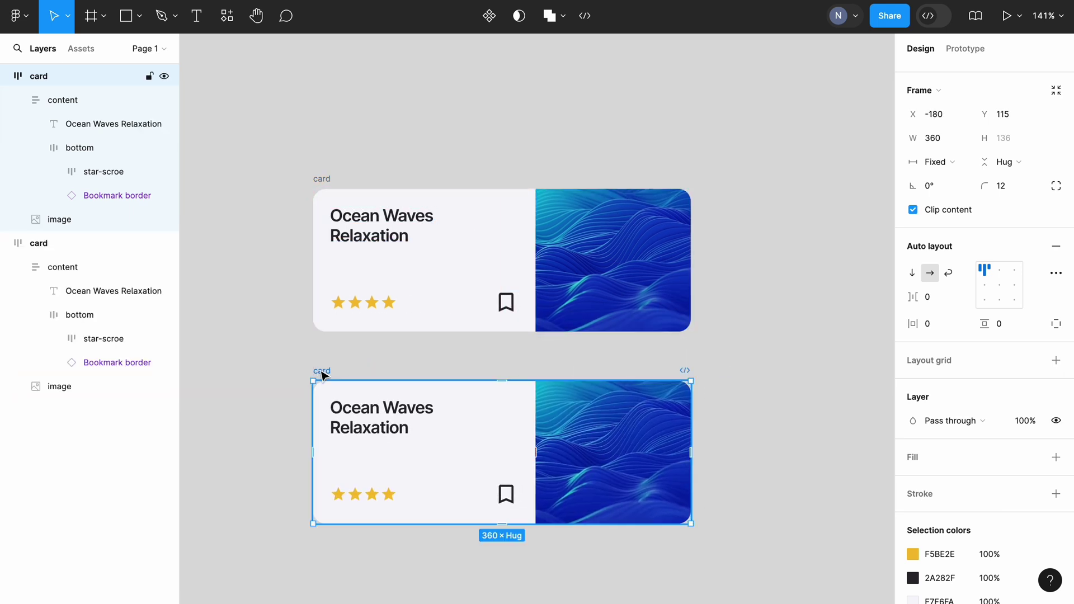
- Rename the top card frame 'light' and the bottom one 'dark'
left_click(322, 180)
double_click(322, 179)
type("light")
key("Return")
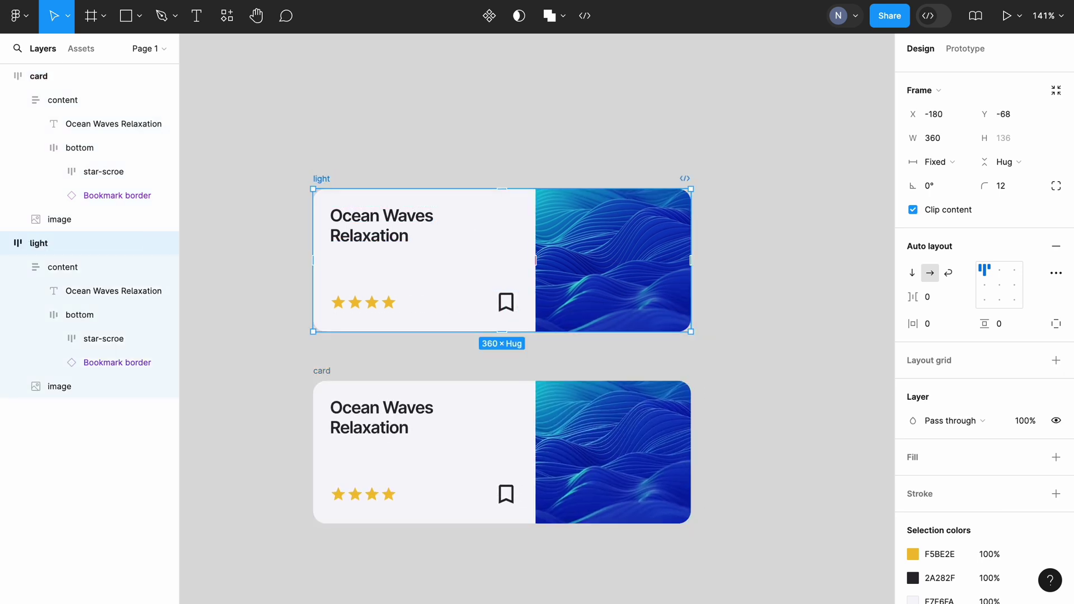
double_click(322, 371)
type("dark")
key("Return")
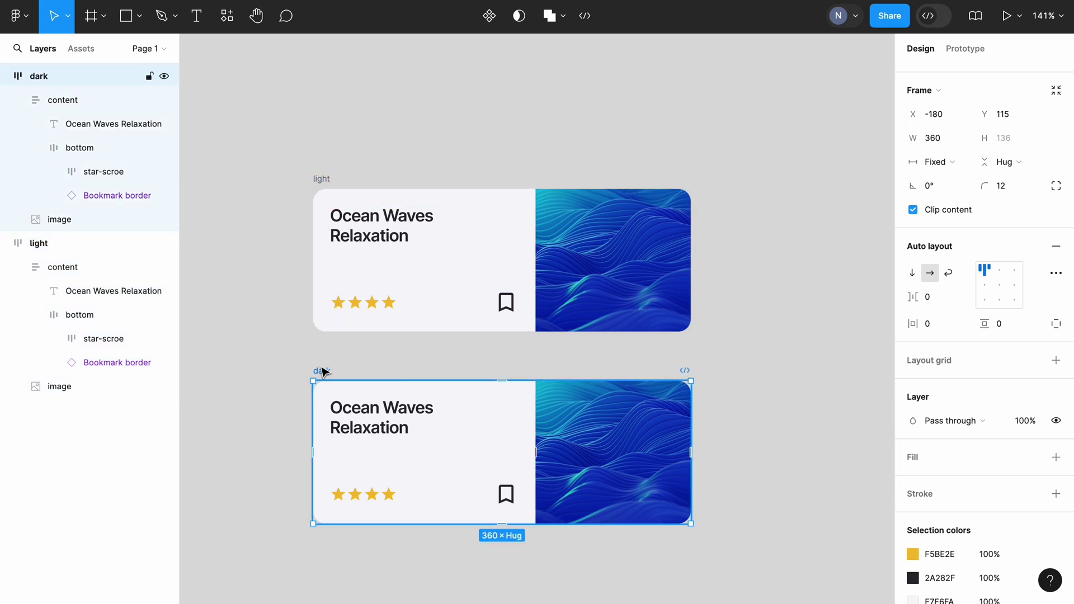
left_click(269, 372)
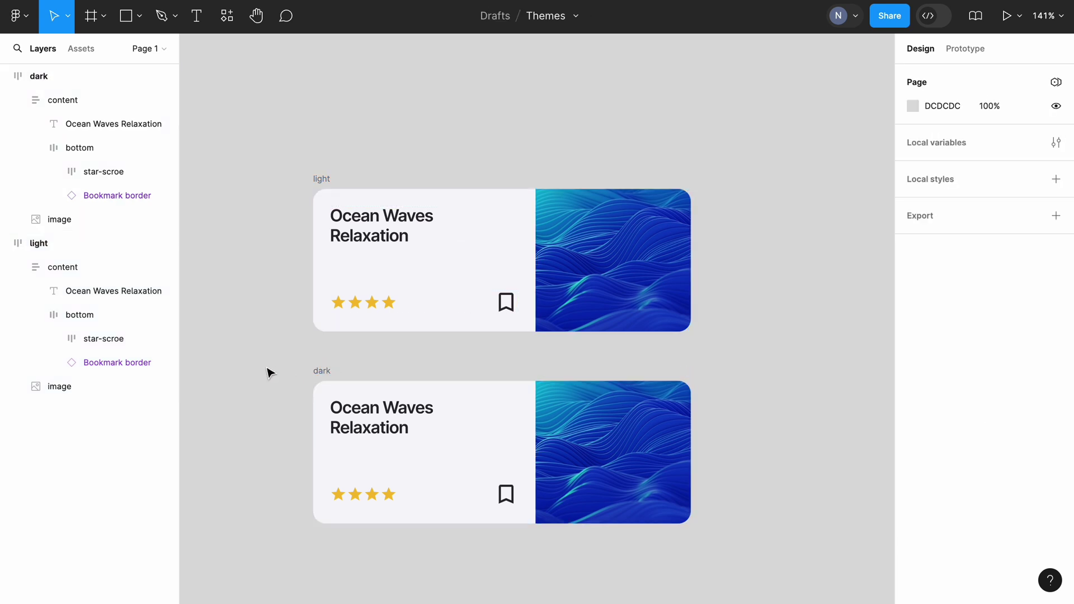
- Select the whole dark card frame
left_click(520, 406)
scroll(1026, 491, "down", 3)
key("shift+Return")
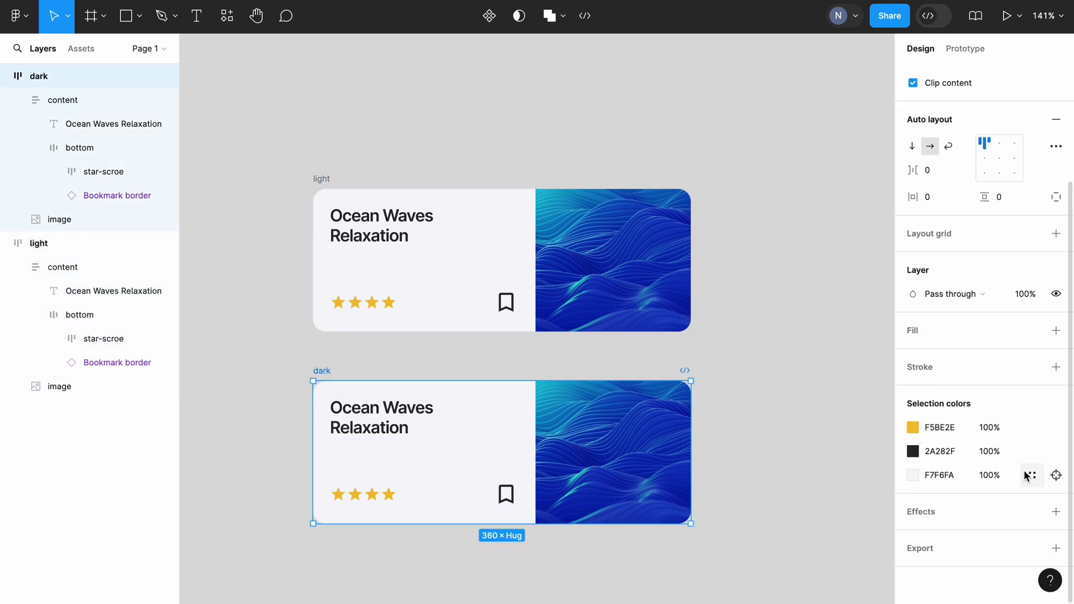
- Change the dark card's F7F6FA background to near-black 303030
left_click(1055, 475)
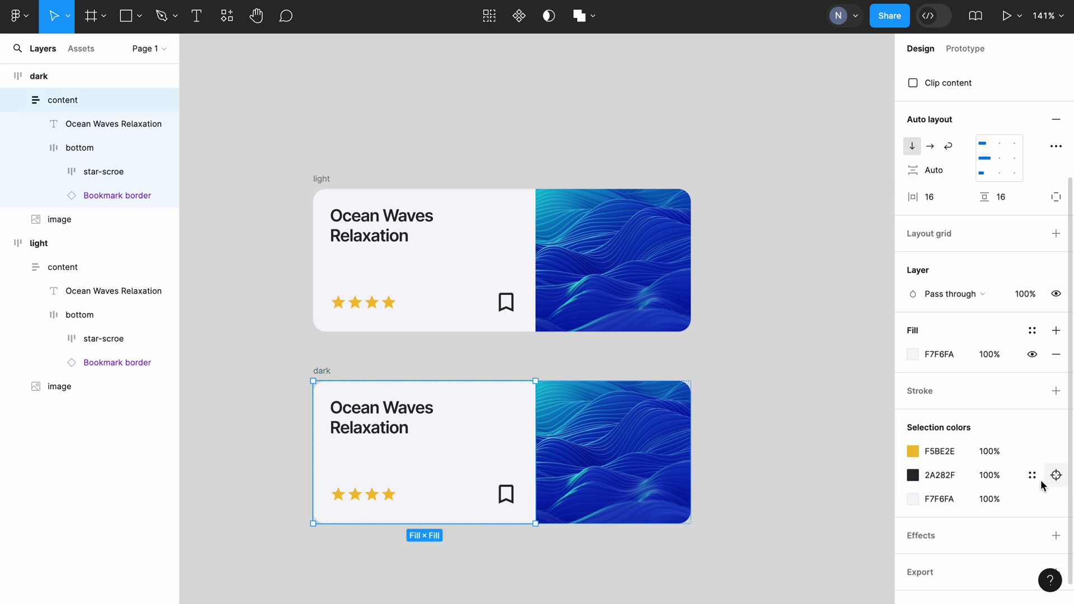
left_click(914, 500)
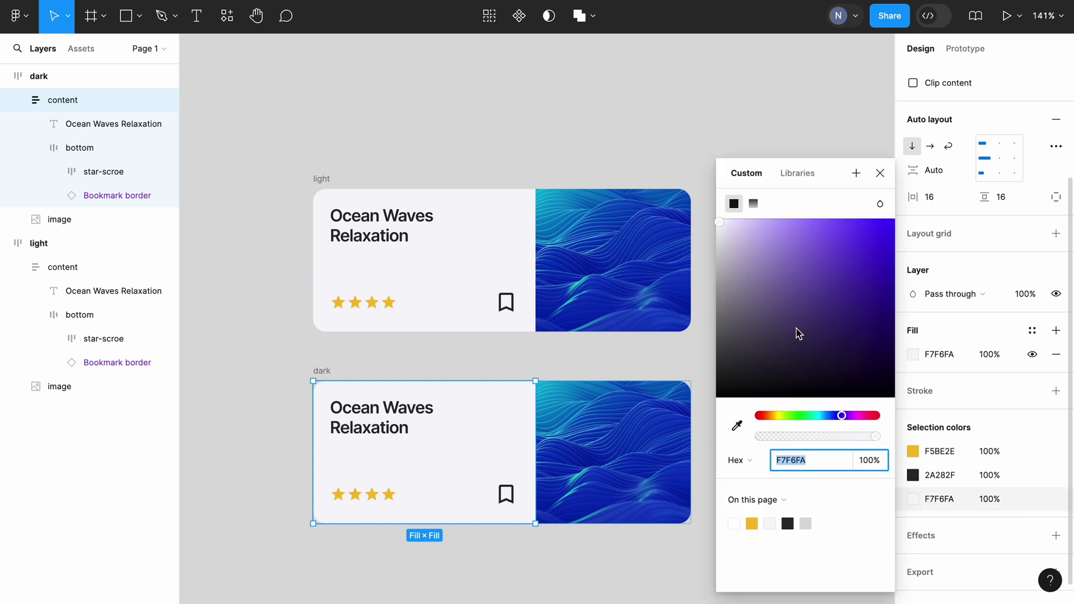
left_click_drag(799, 331, 694, 366)
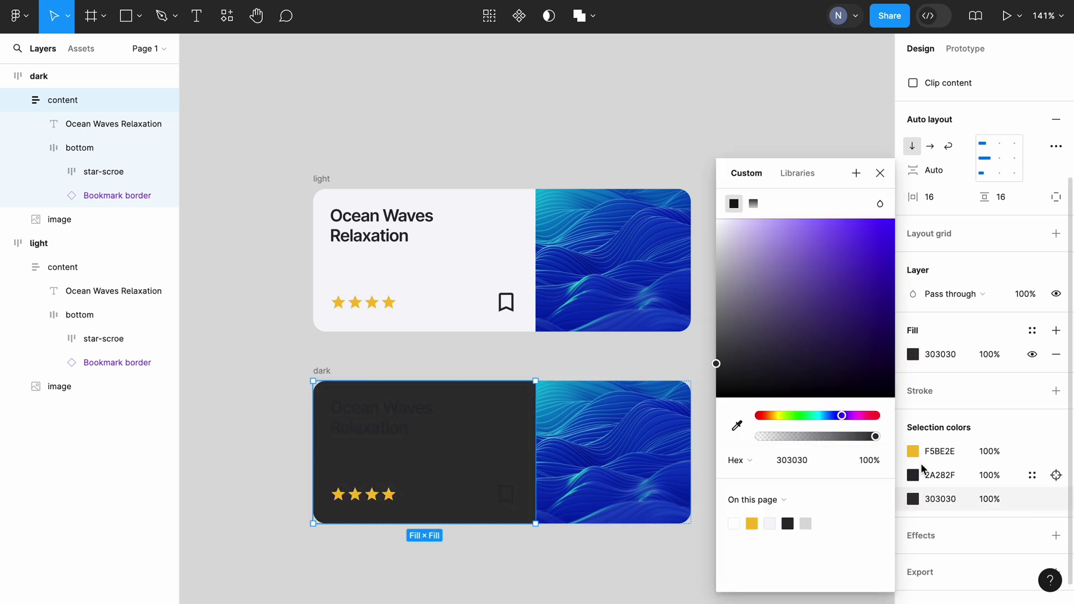
- Change the dark card's 2A282F title colour to light grey E5E5E5
left_click(1056, 476)
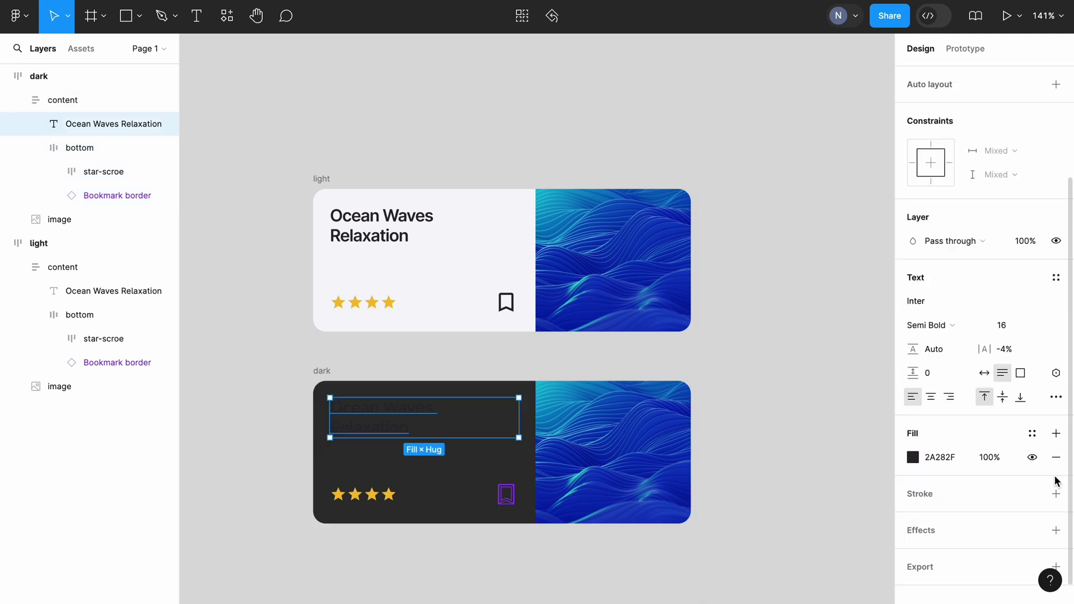
left_click(913, 457)
left_click_drag(765, 308, 712, 242)
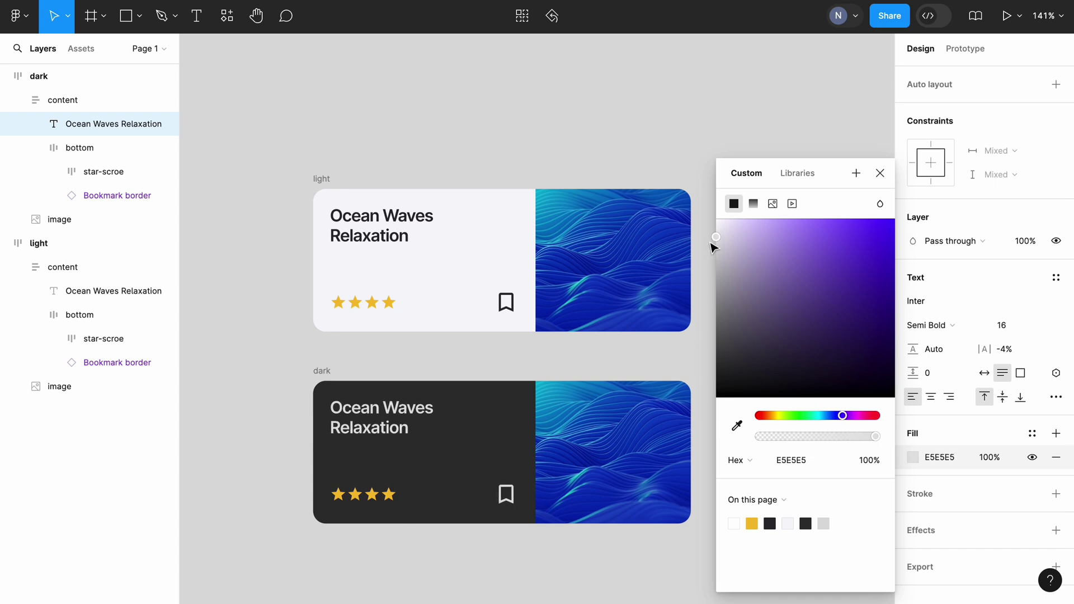
left_click(881, 175)
left_click(761, 186)
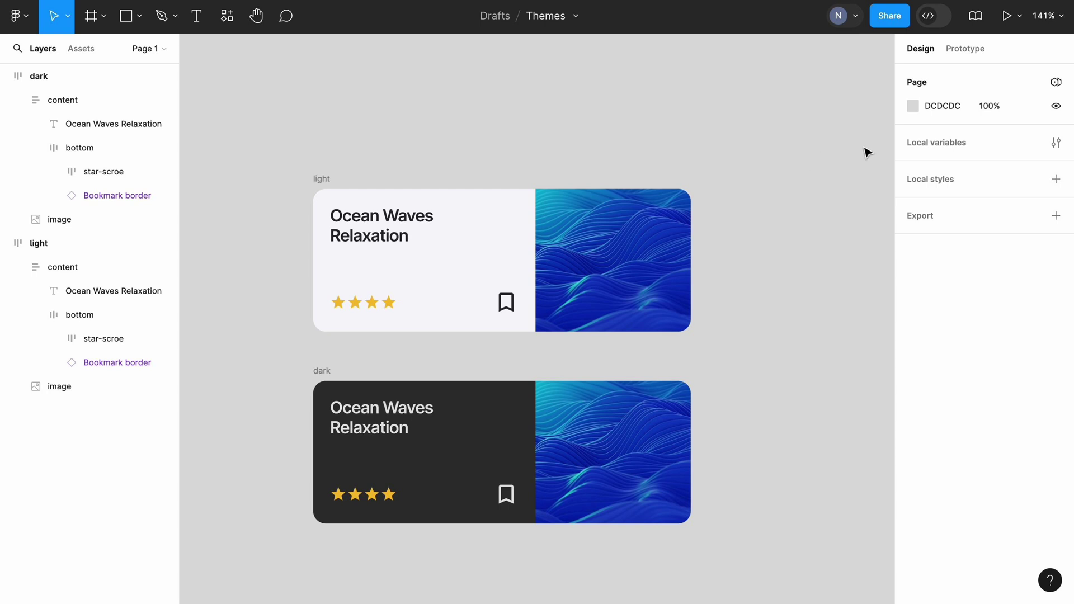
- Create a new colour variable named background in Local variables
left_click(1055, 144)
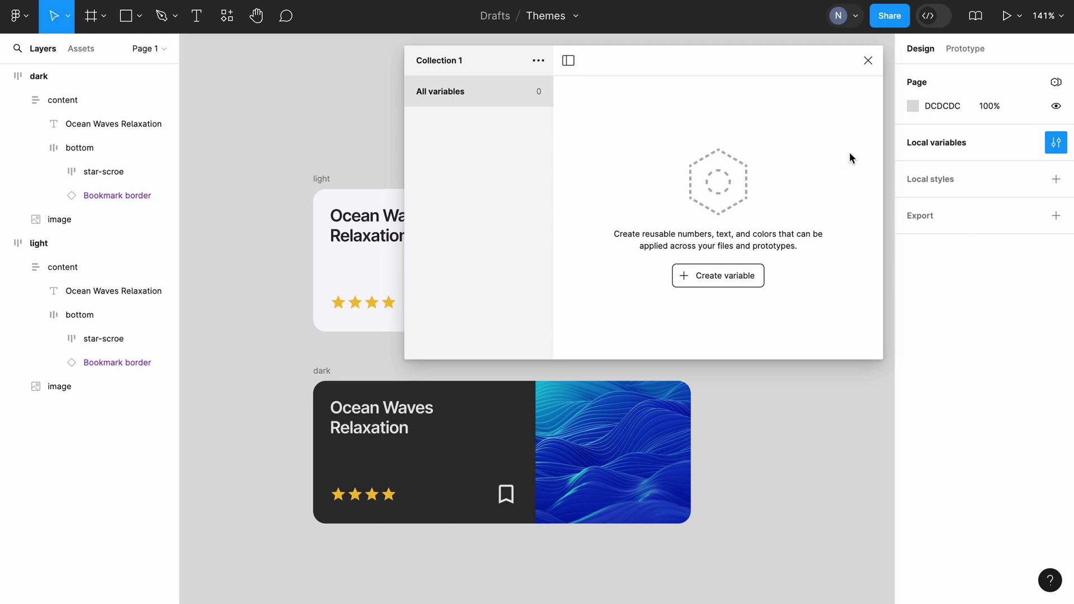
left_click(722, 277)
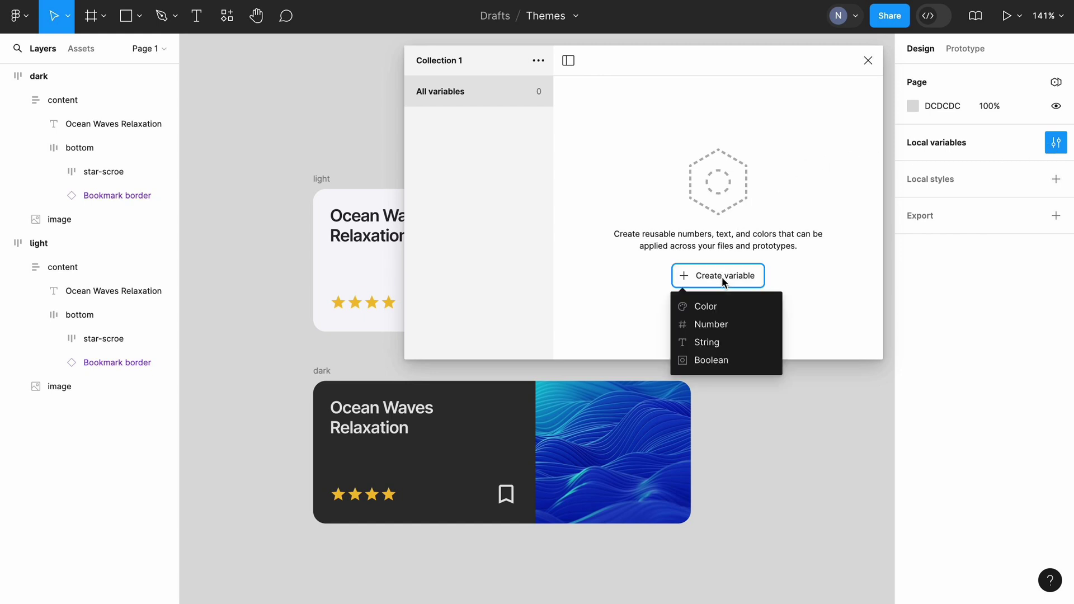
left_click(700, 306)
scroll(324, 208, "right", 5)
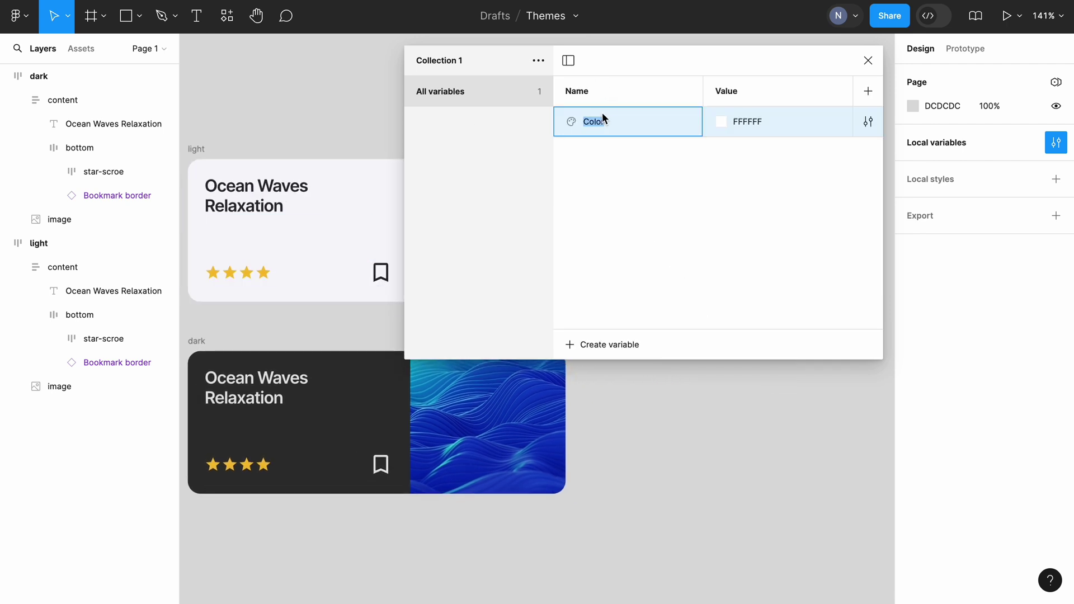
type("background")
key("Return")
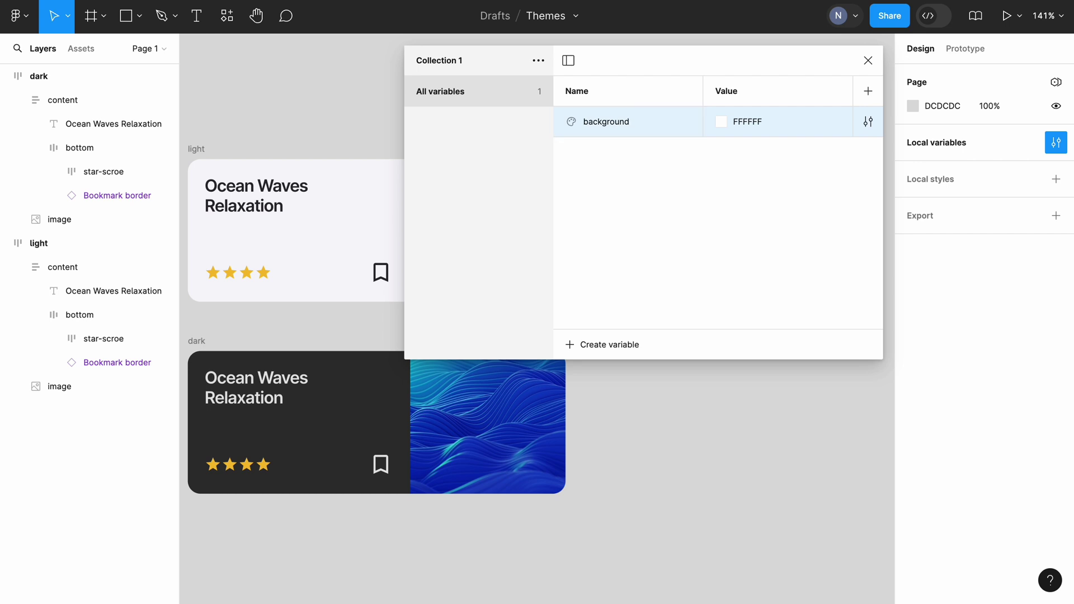
- Set its value to the light card's F7F6FA background with the eyedropper
left_click(722, 121)
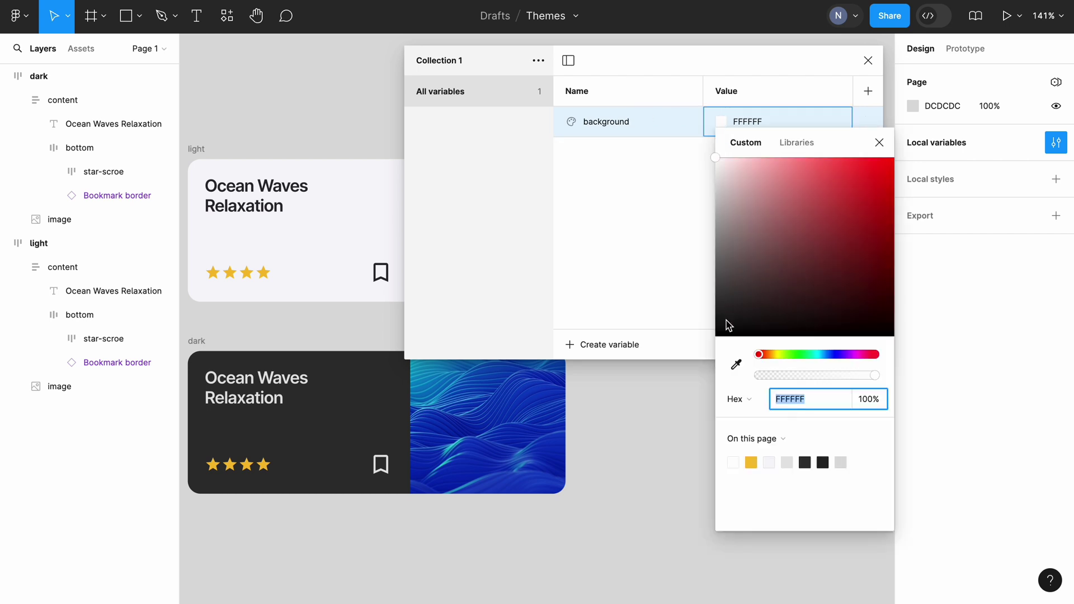
left_click(736, 366)
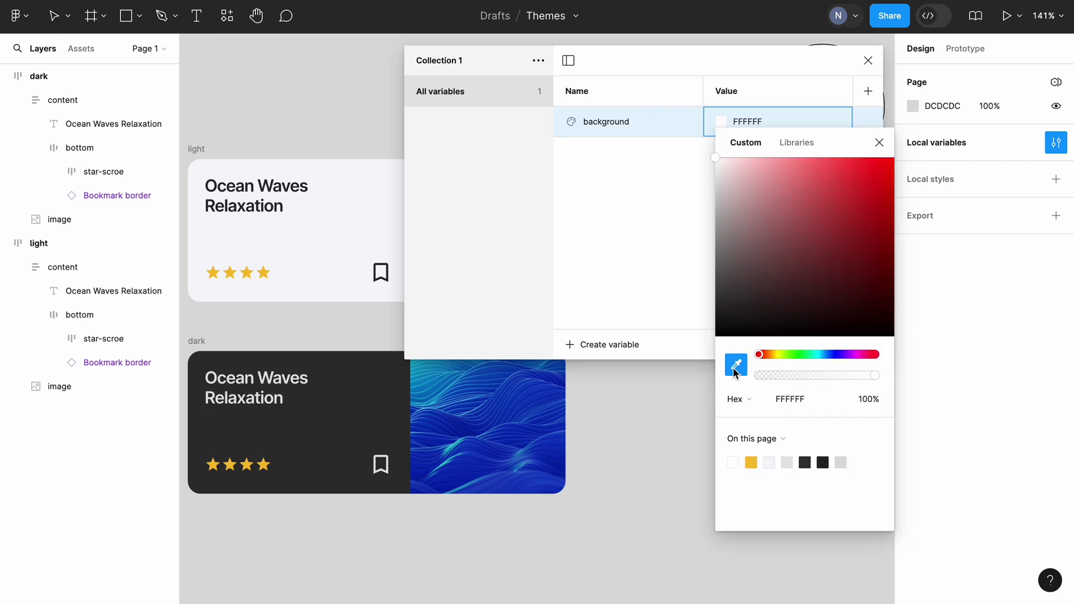
left_click(338, 234)
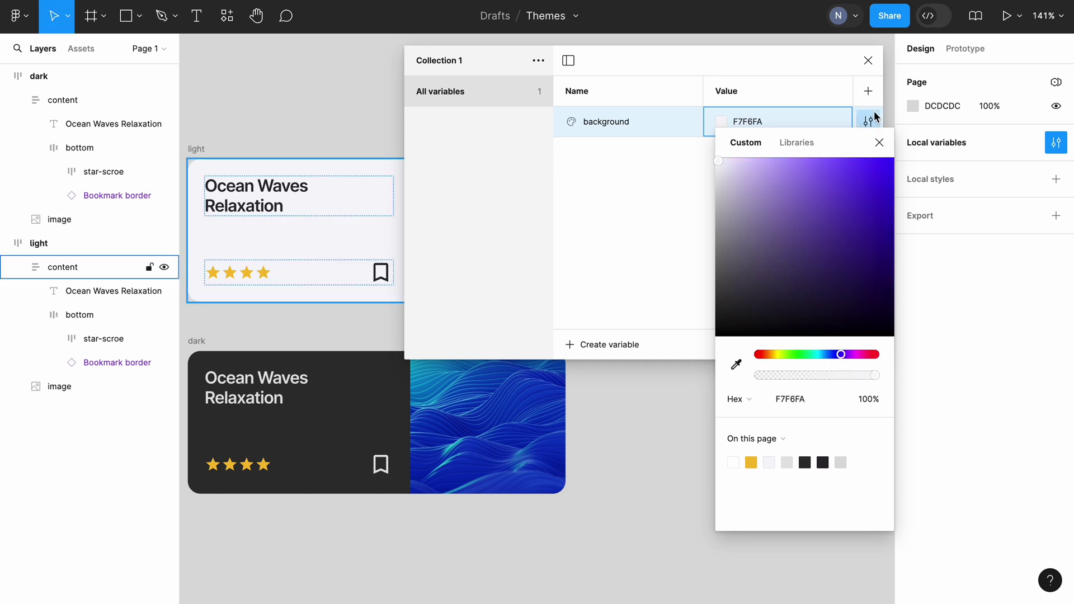
left_click(881, 143)
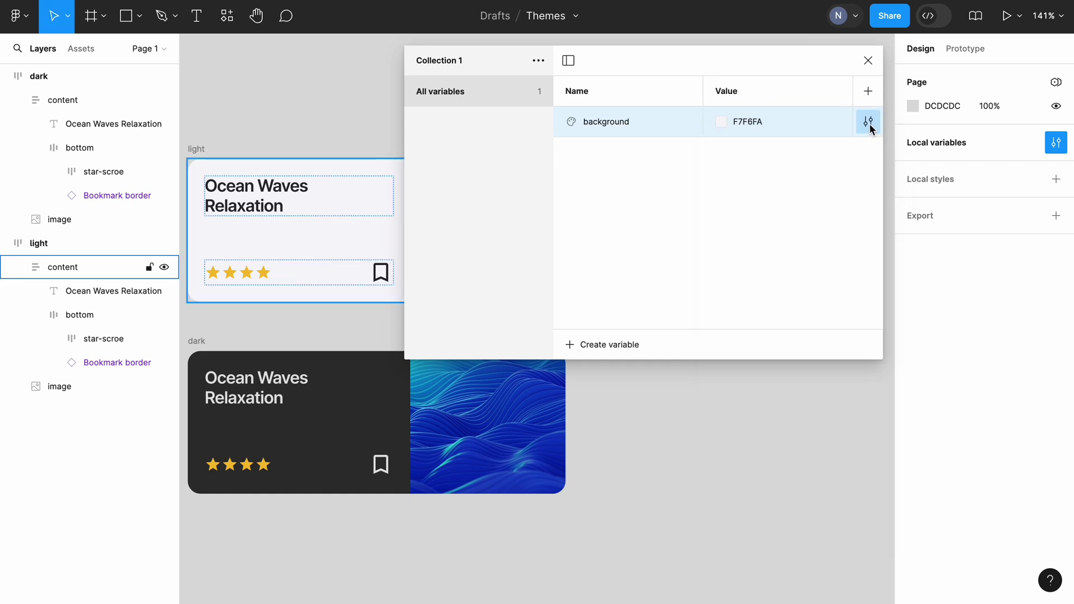
- Add a second mode to the collection and name the modes Light and Dark
left_click(869, 96)
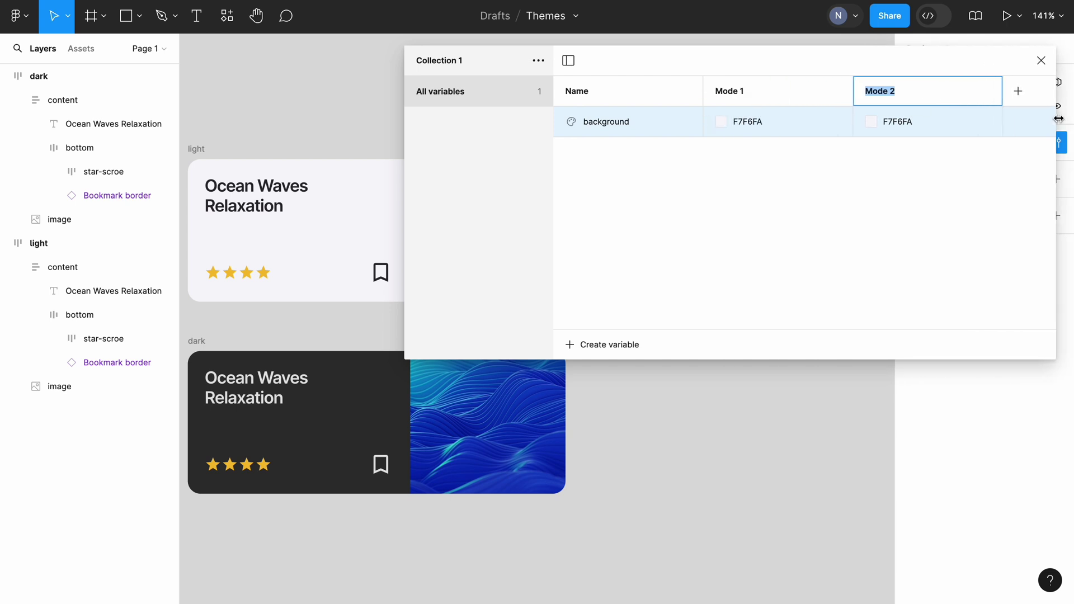
left_click(737, 96)
double_click(737, 95)
type("Light")
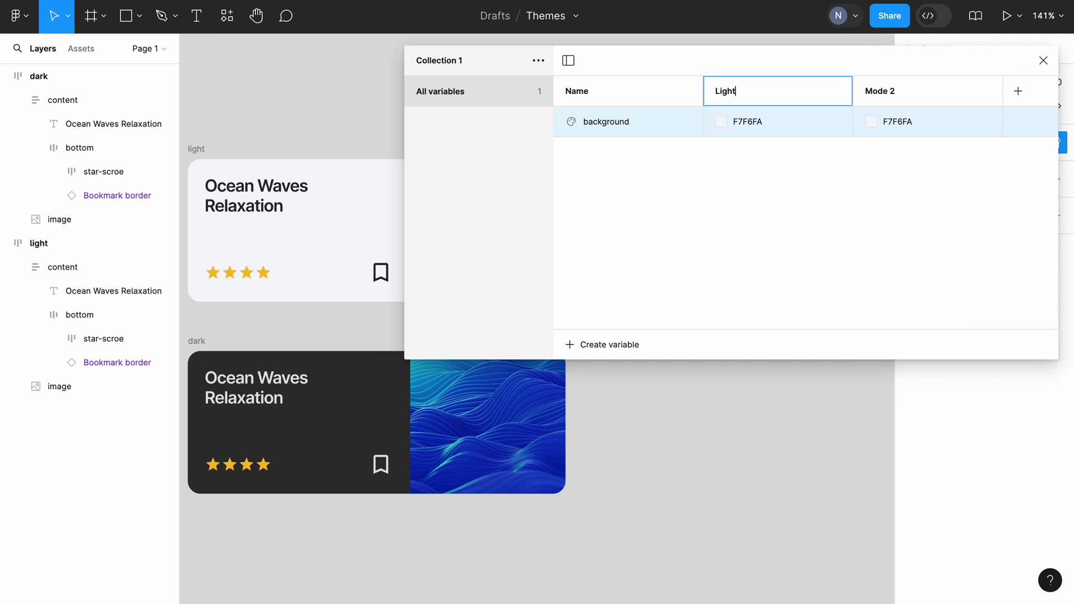
double_click(879, 96)
type("Dark")
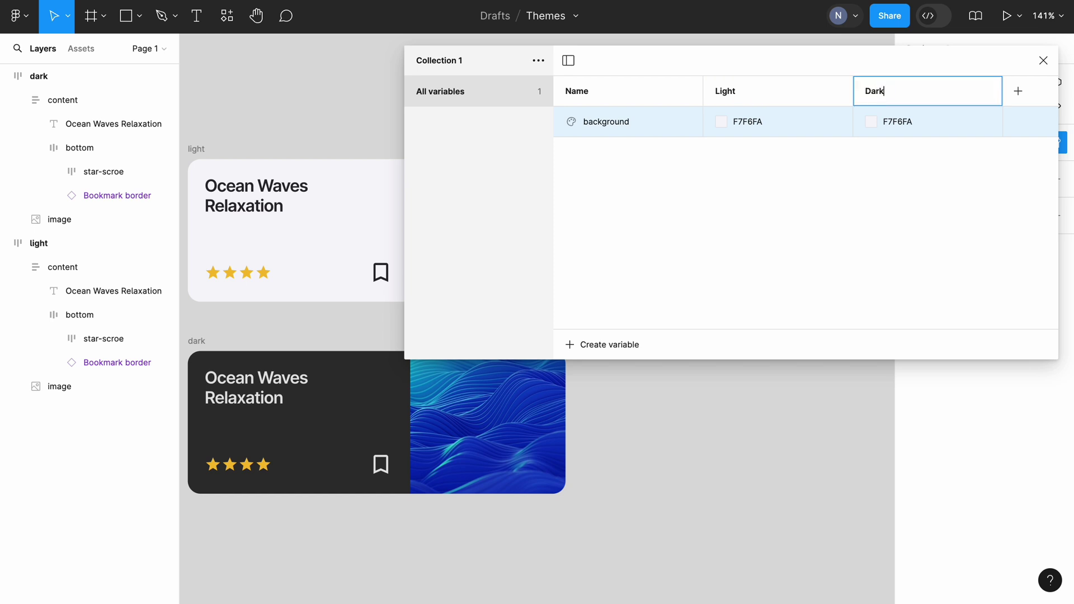
key("Return")
- Sample the dark card's background to set background's Dark value to 303030
left_click(872, 123)
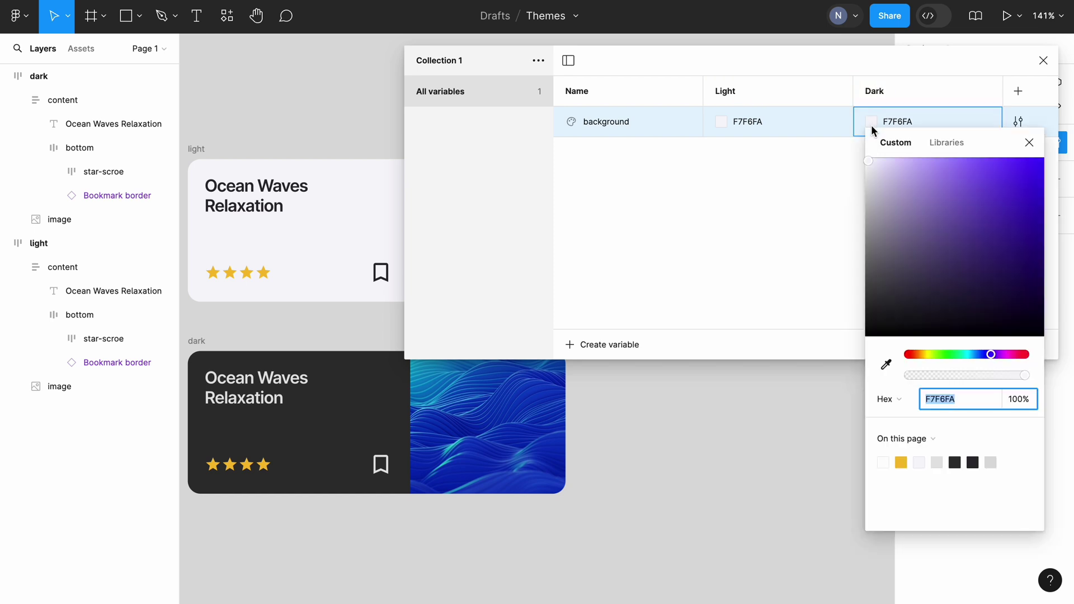
left_click(885, 365)
left_click(346, 410)
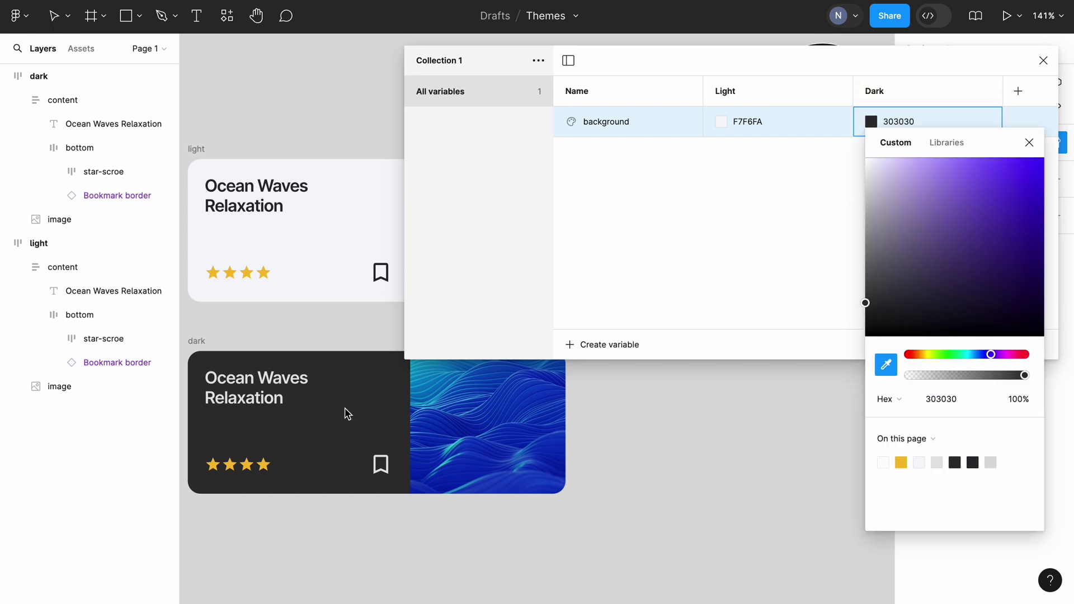
left_click(738, 222)
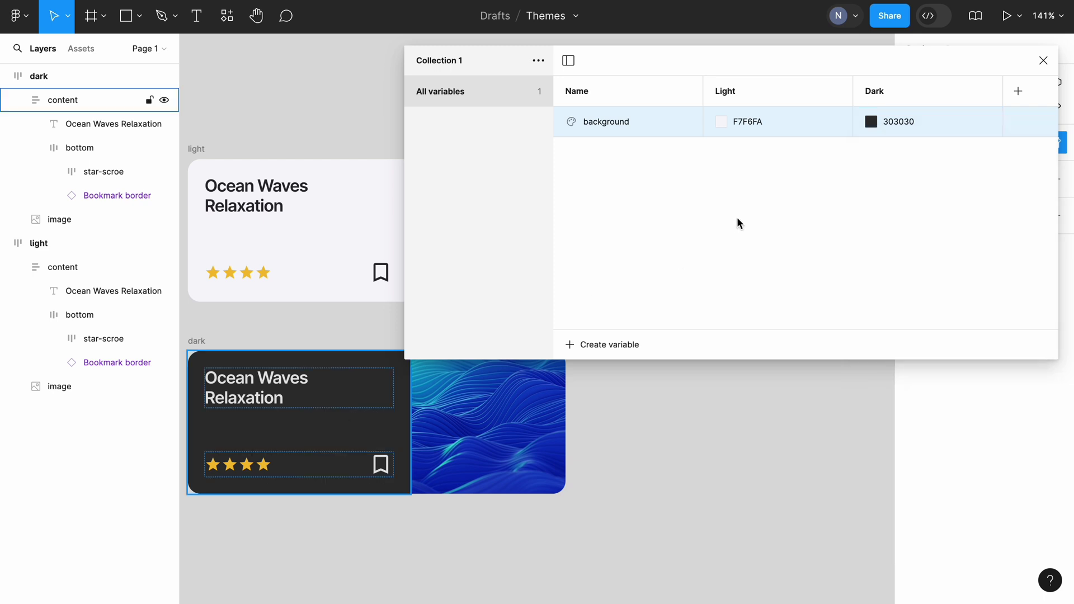
- Create another colour variable named text
left_click(615, 345)
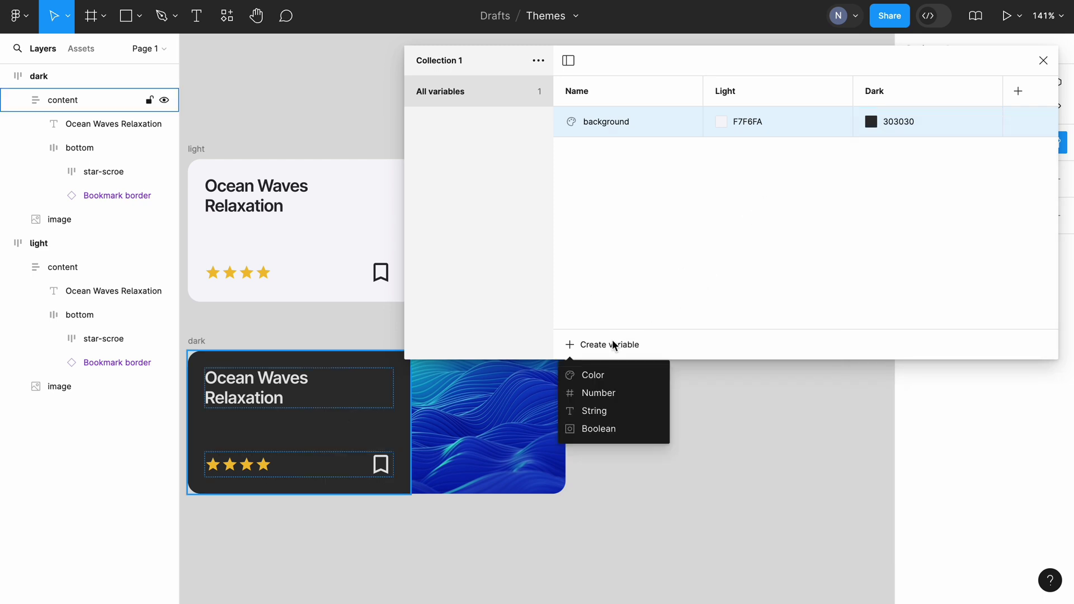
left_click(596, 374)
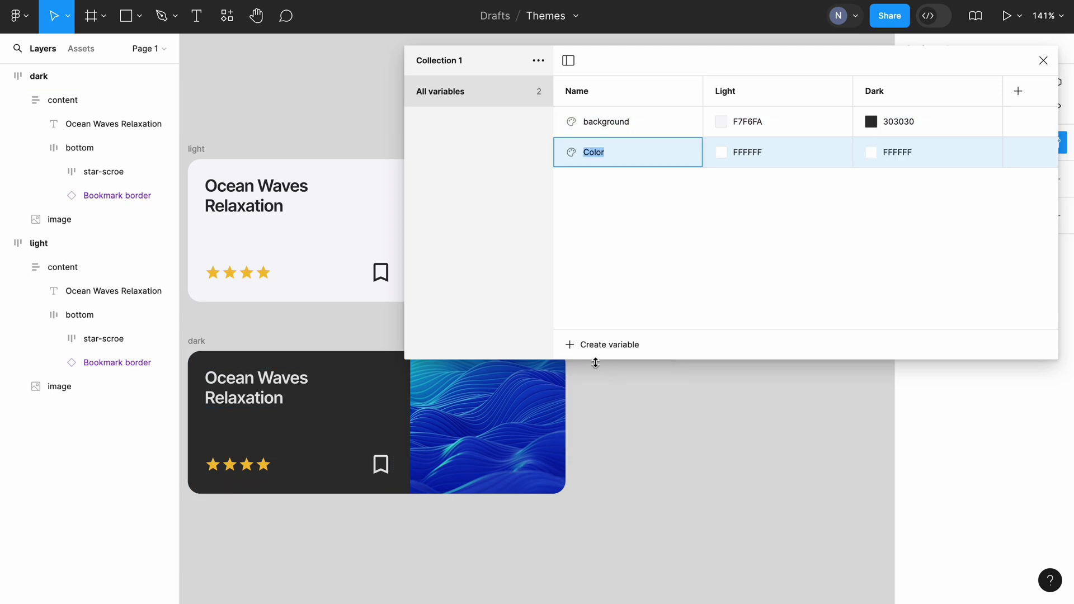
type("text")
key("Return")
- Sample the card titles to set text's Light to 2A282F and Dark to E5E5E5
left_click(721, 152)
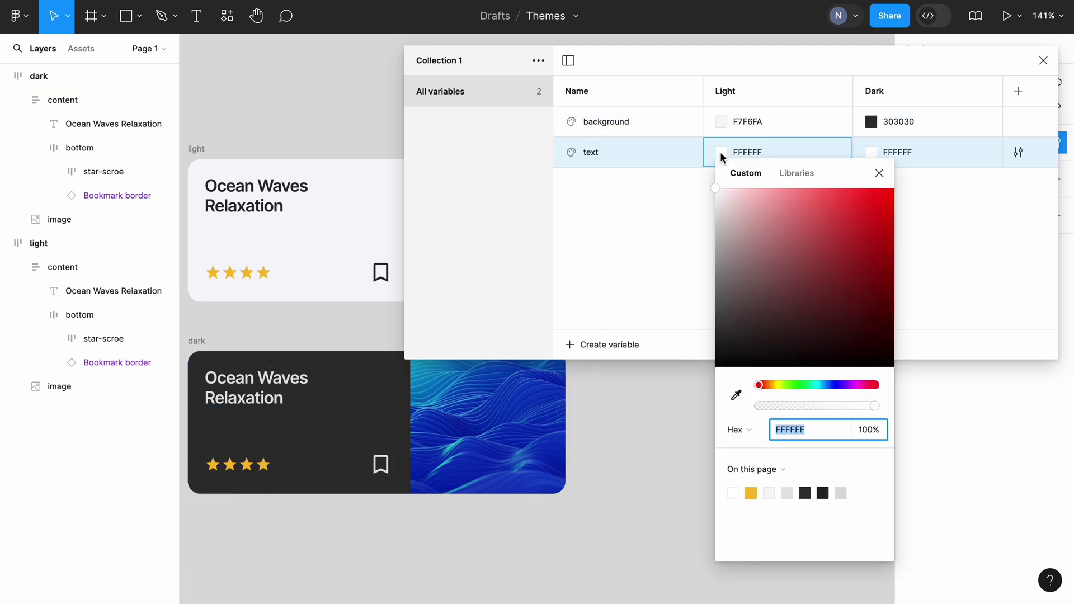
left_click(736, 396)
left_click(209, 184)
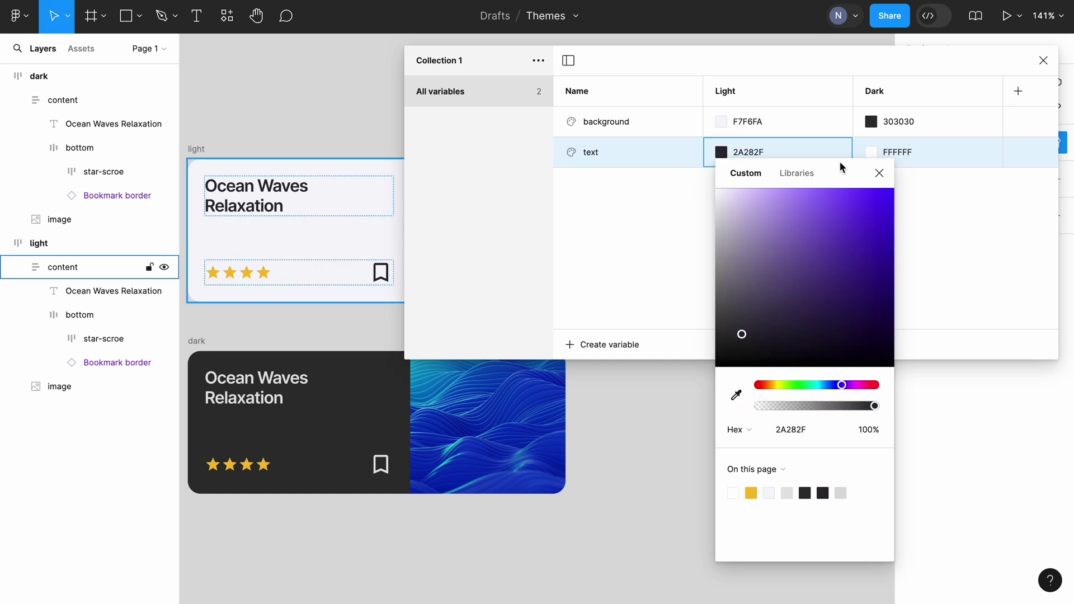
left_click(873, 152)
left_click(886, 395)
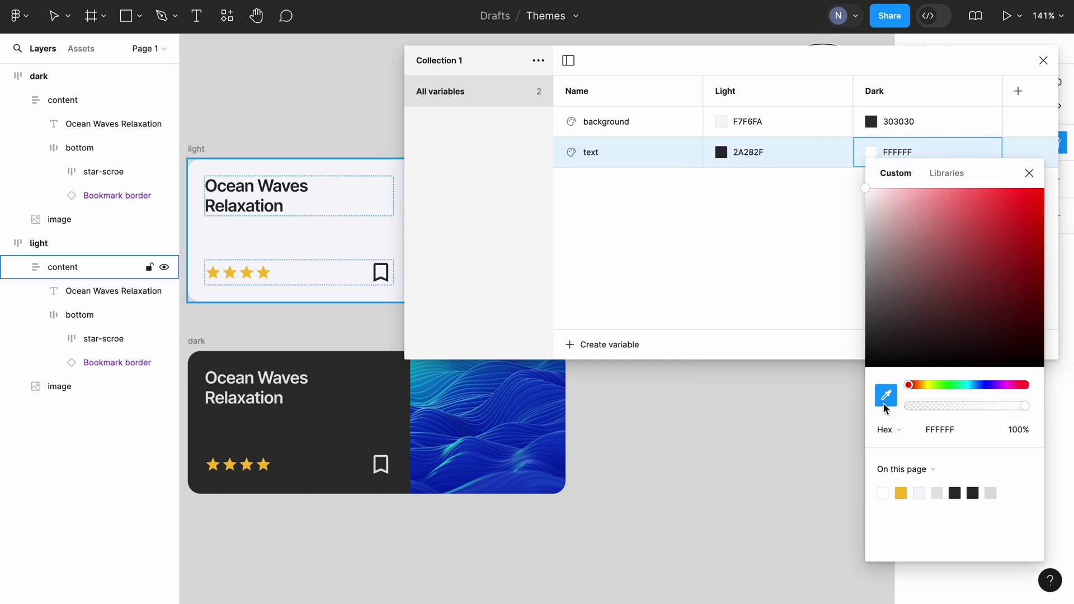
left_click(211, 375)
left_click(1029, 173)
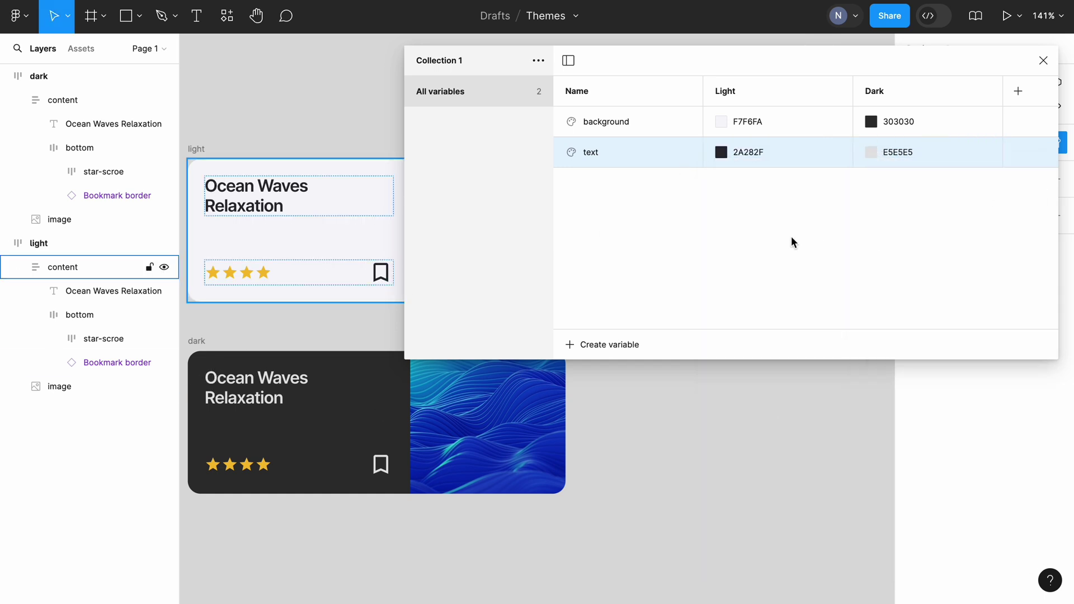
- Rename the variable collection to Theme
left_click(538, 60)
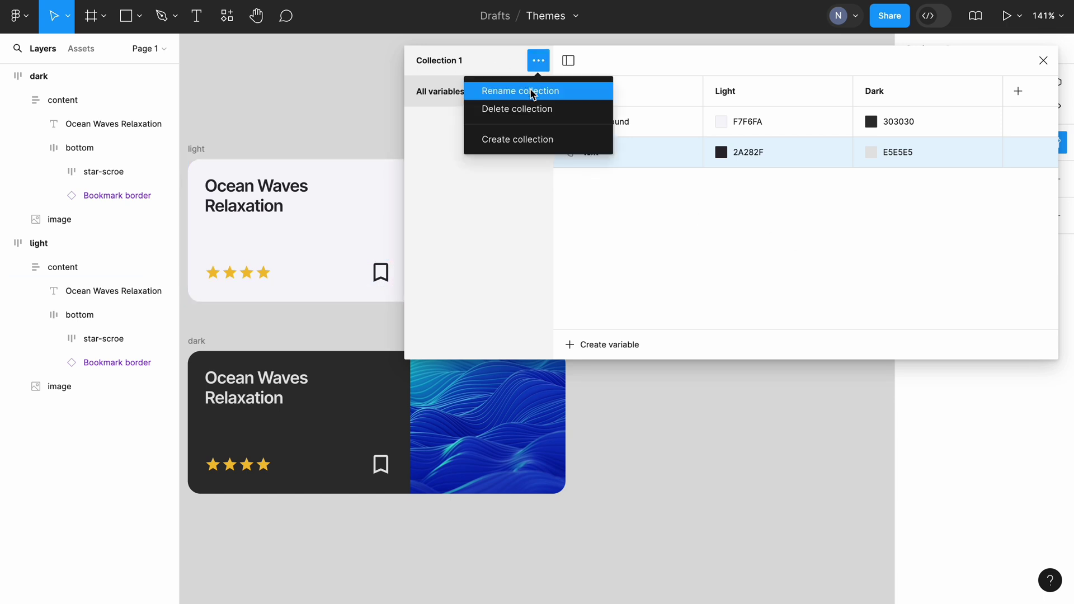
left_click(530, 91)
type("Theme")
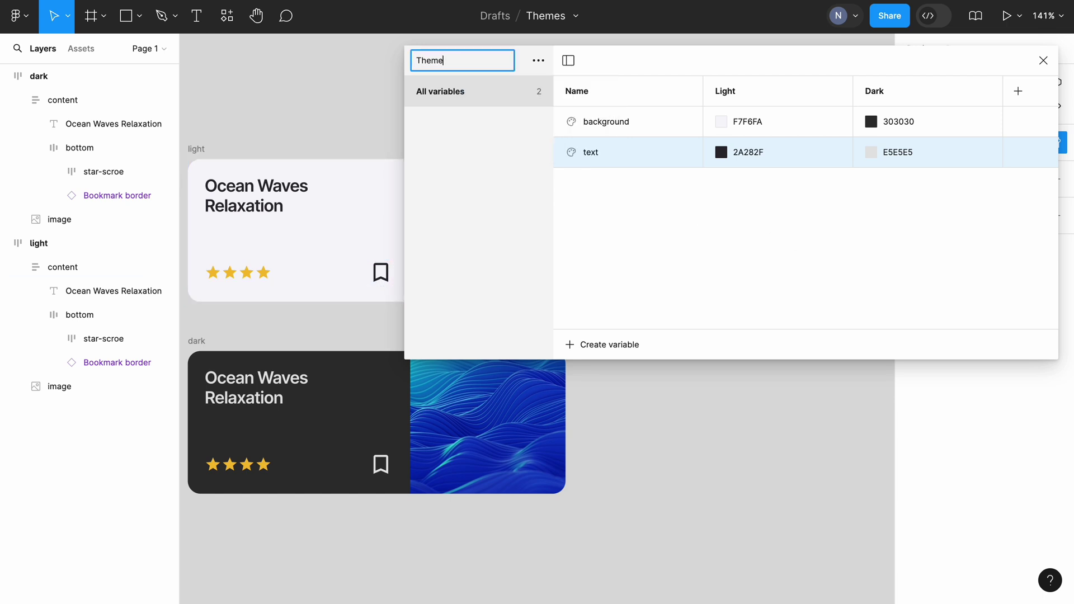
key("Return")
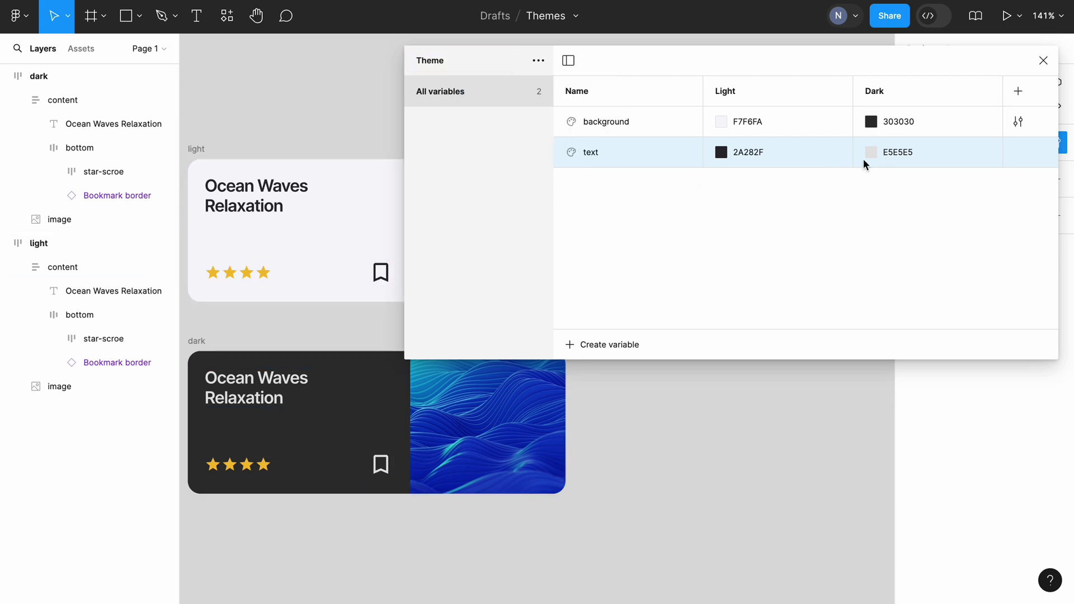
- Check the cards' F7F6FA and 2A282F selection colours and close the variables window
left_click(112, 124)
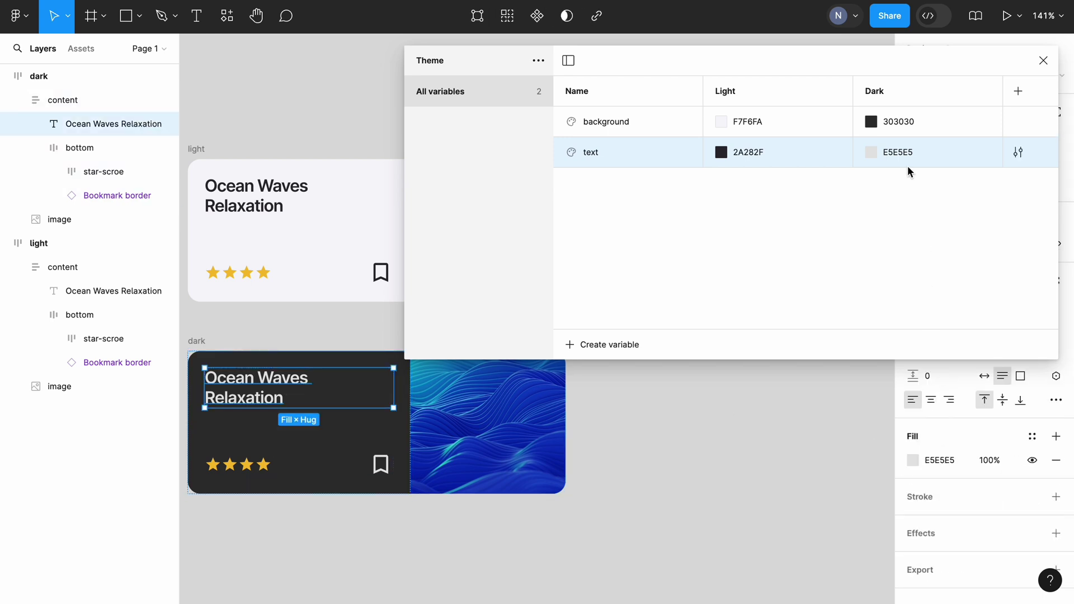
left_click(197, 341)
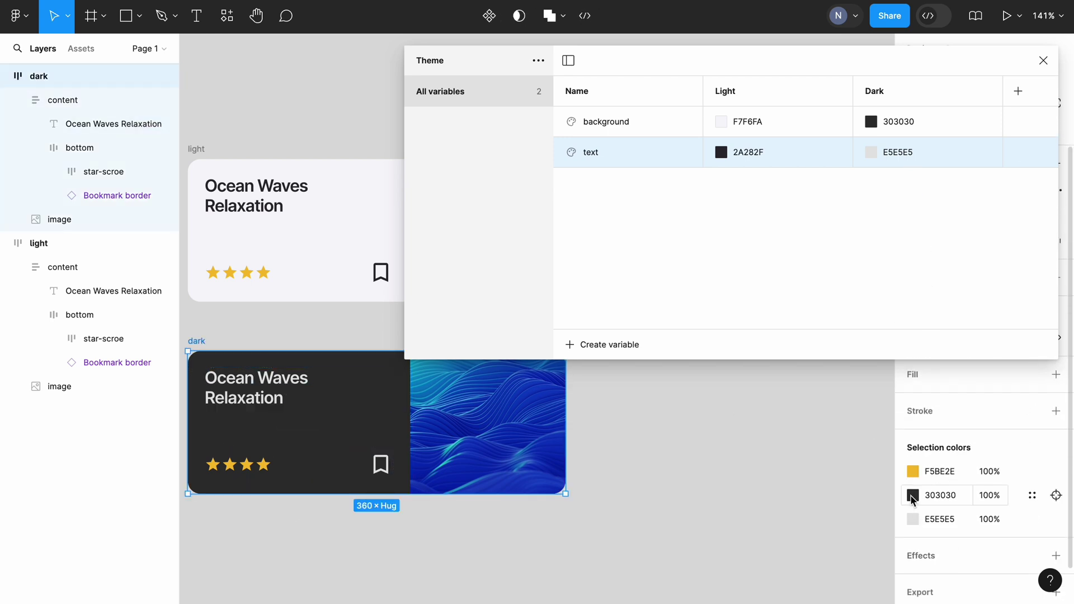
left_click(197, 149)
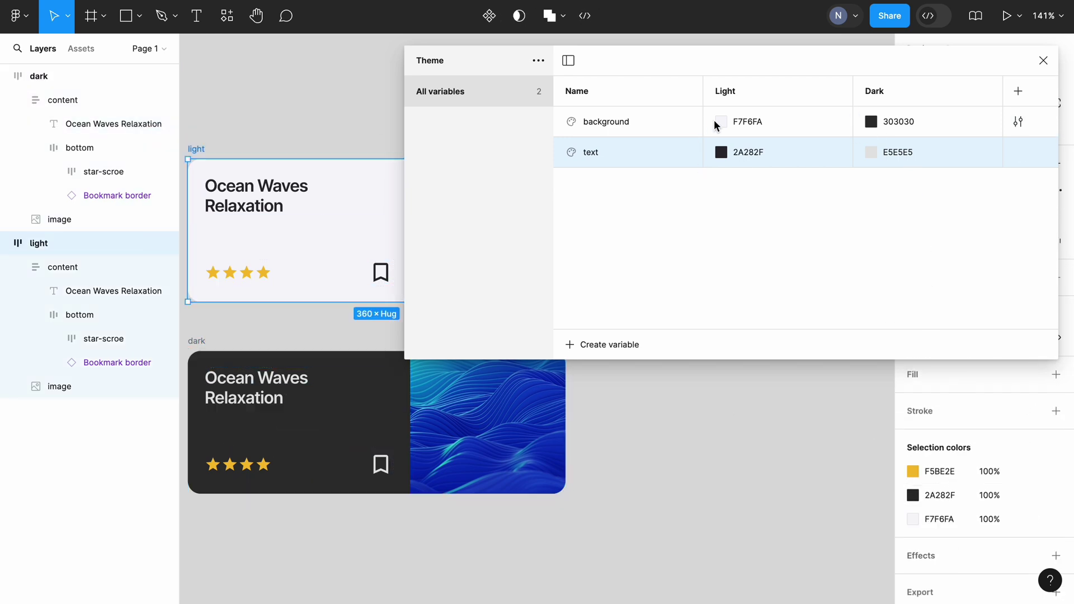
left_click(1055, 520)
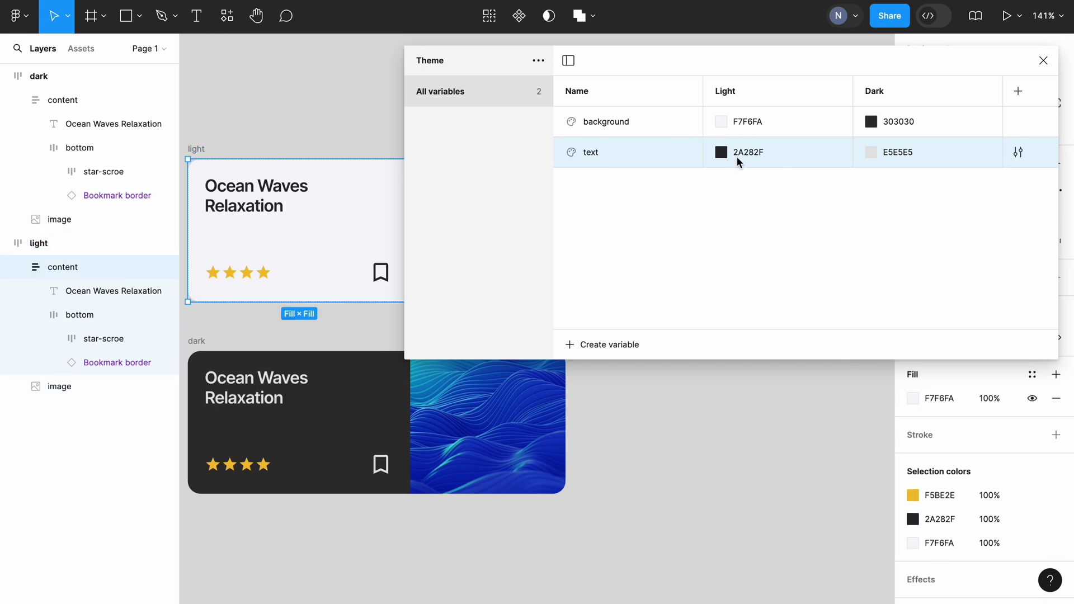
left_click(1055, 519)
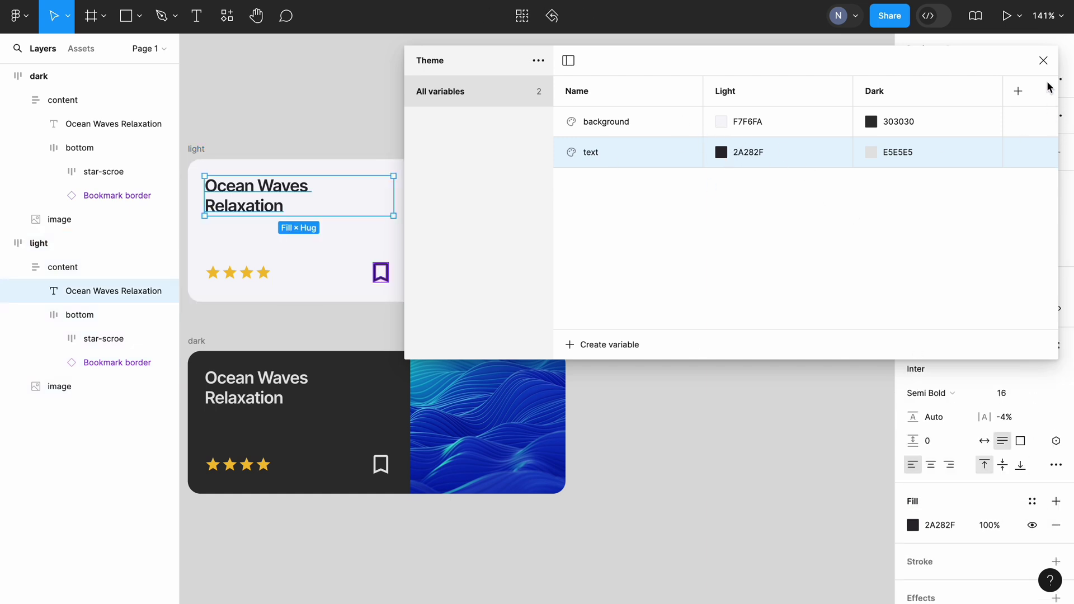
left_click(1043, 61)
- Bind the light card's F7F6FA background to the background variable
scroll(706, 269, "left", 3)
scroll(706, 268, "up", 2)
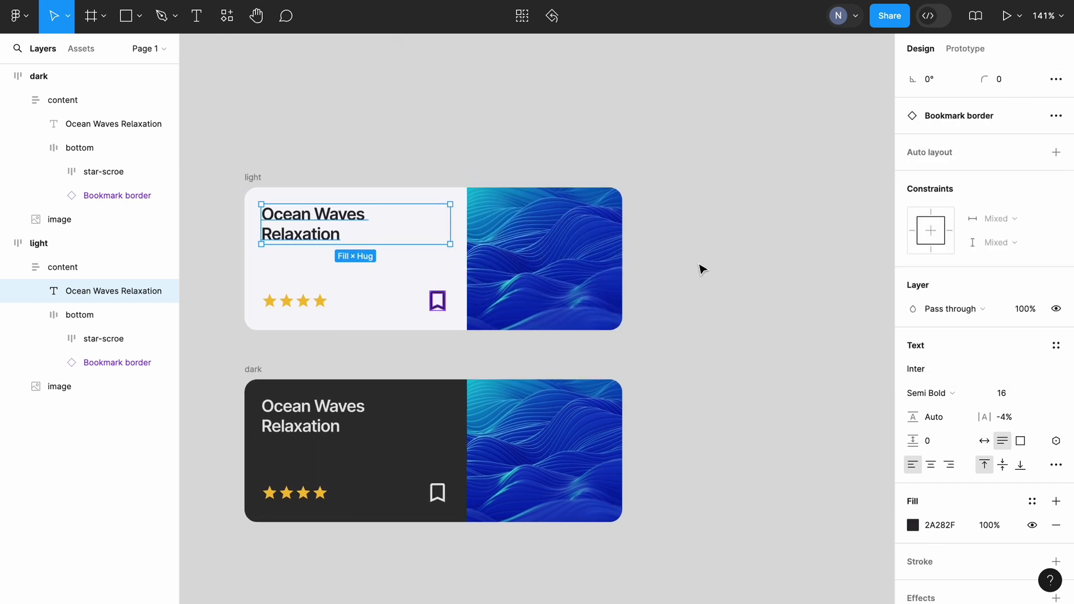
scroll(447, 302, "left", 2)
scroll(448, 302, "down", 1)
left_click(284, 161)
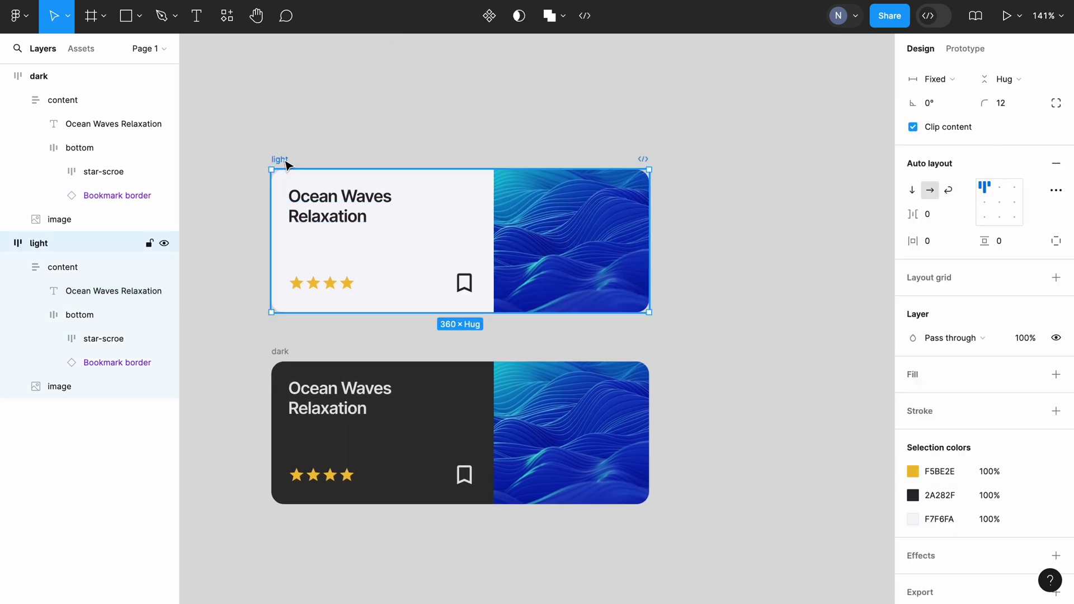
mouse_move(1046, 496)
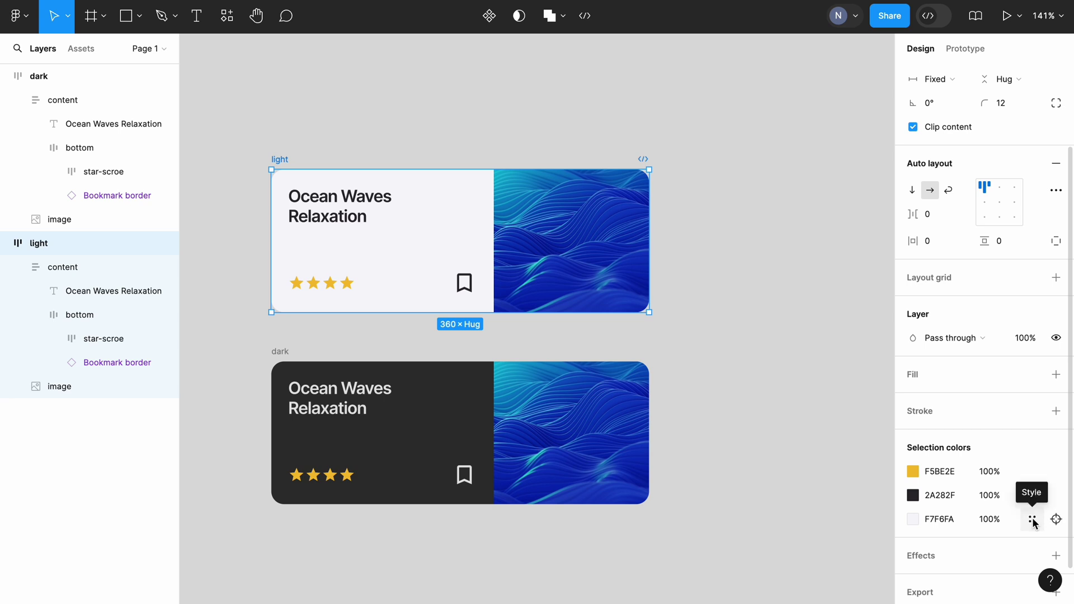
left_click(1032, 520)
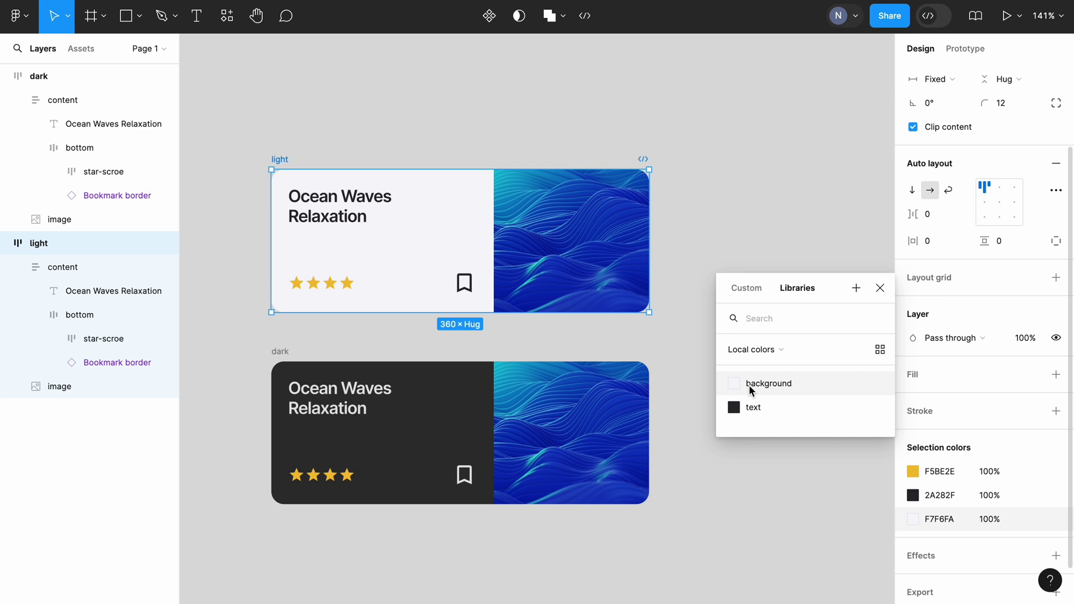
left_click(750, 385)
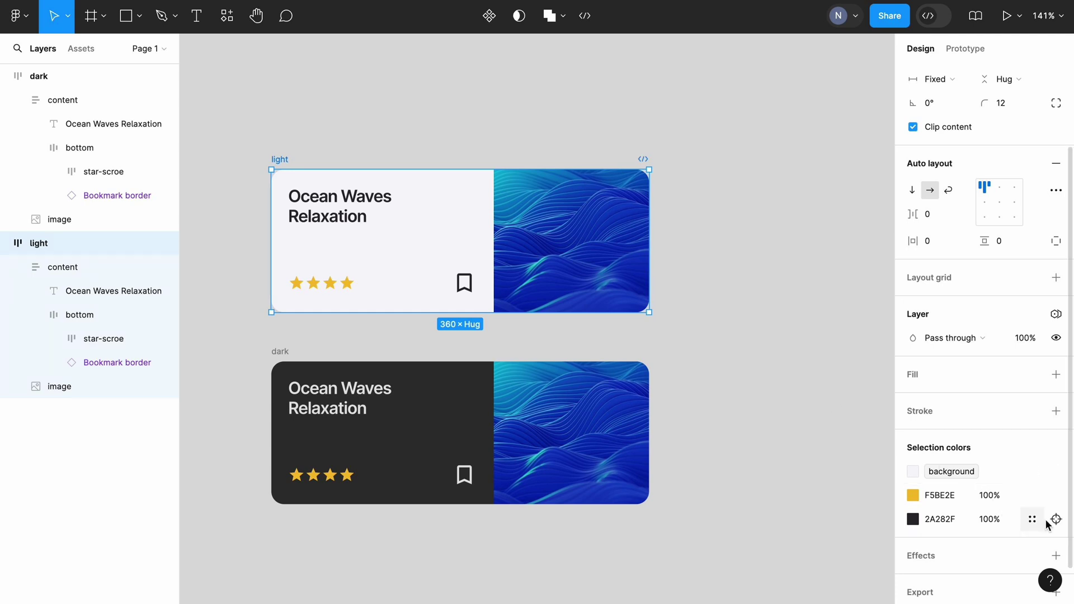
- Bind the light card's 2A282F title fill to the text variable
left_click(1051, 519)
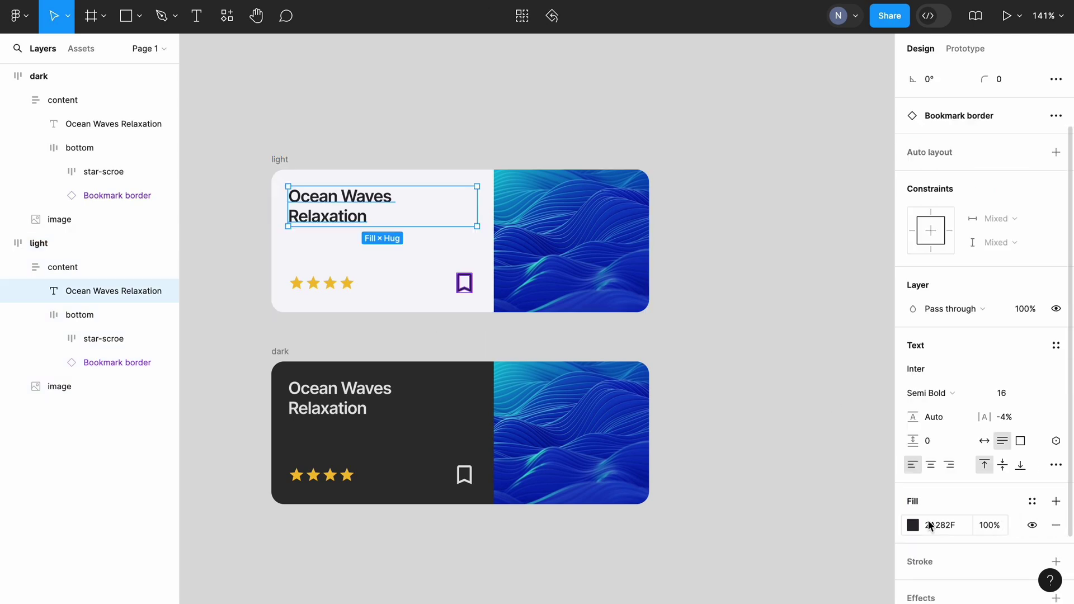
left_click(1033, 503)
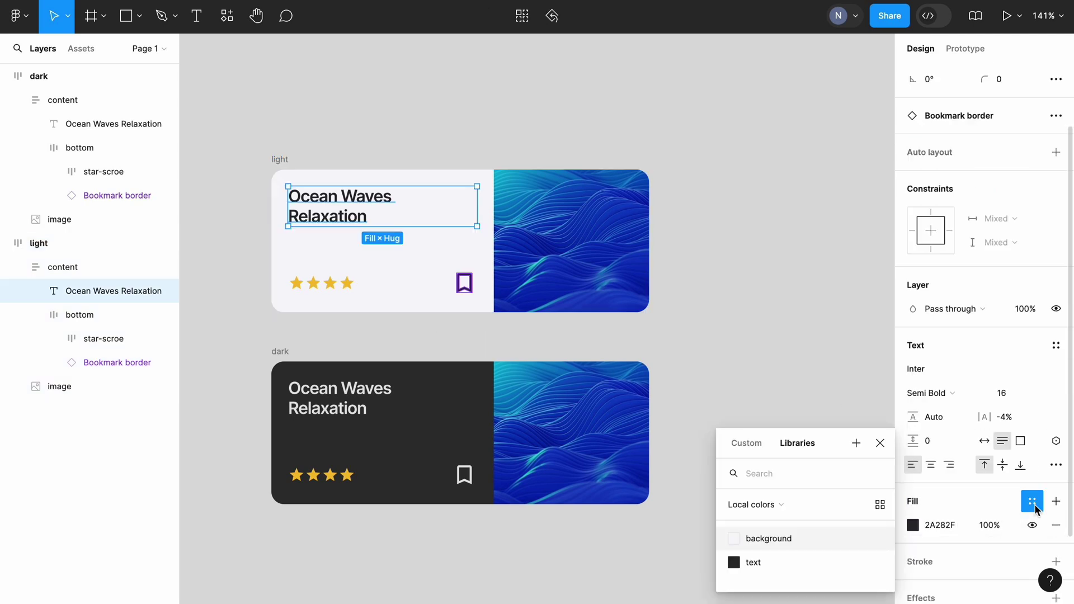
left_click(768, 565)
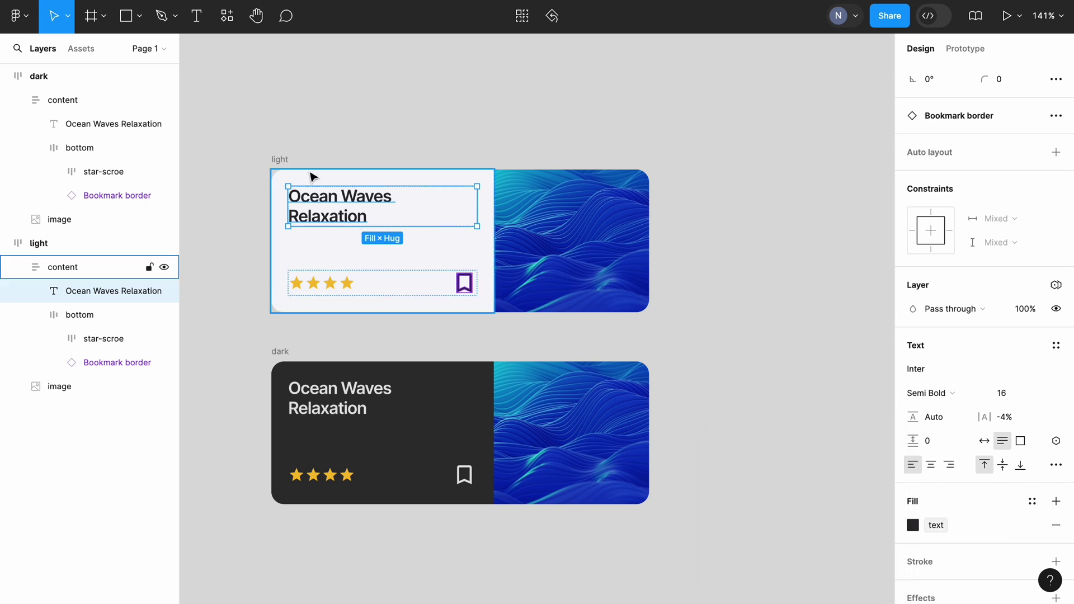
left_click(288, 165)
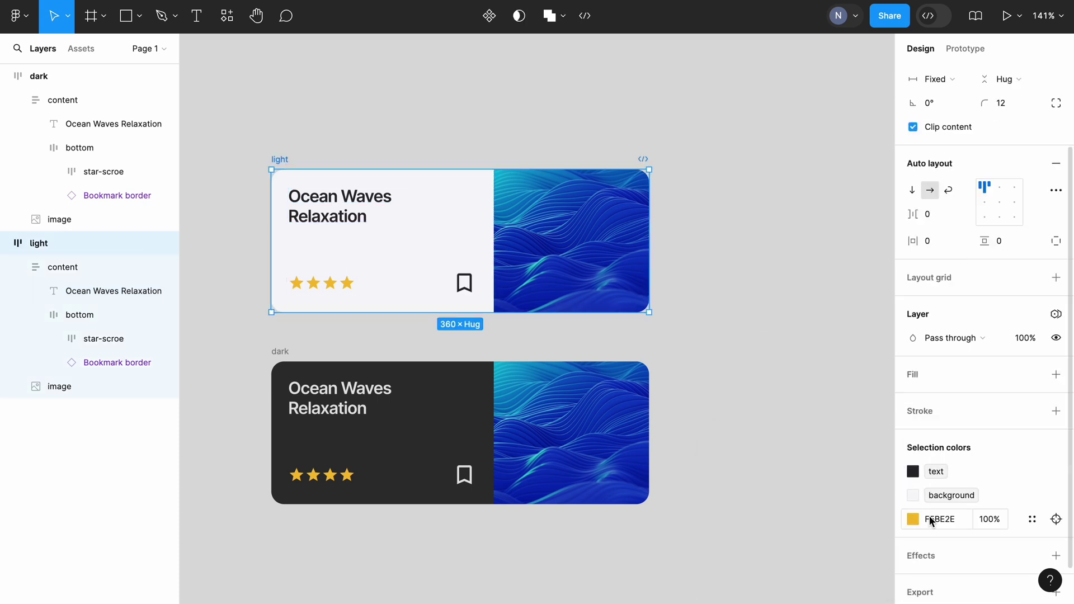
- Draw a new frame to the right of the cards and name it Mode
left_click(753, 261)
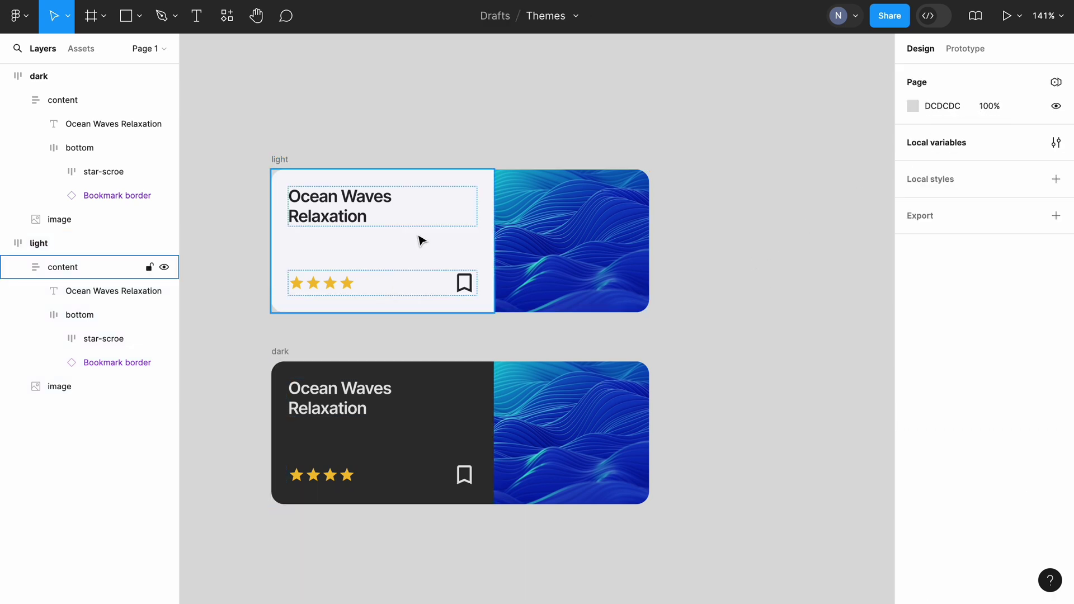
scroll(532, 137, "down", 5)
scroll(532, 137, "right", 3)
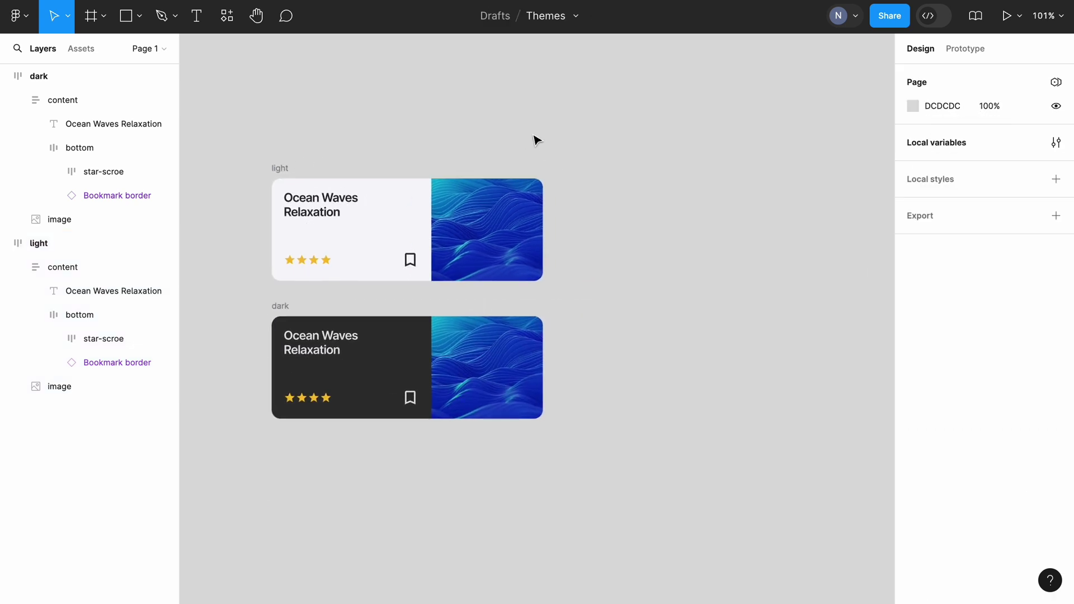
left_click(91, 25)
left_click_drag(596, 152, 856, 442)
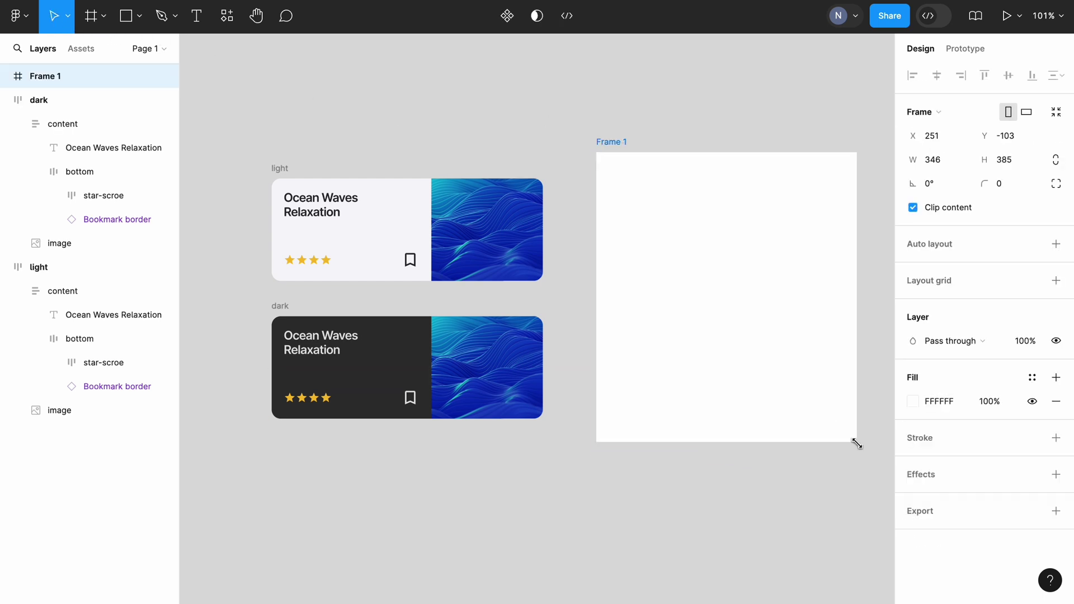
double_click(619, 141)
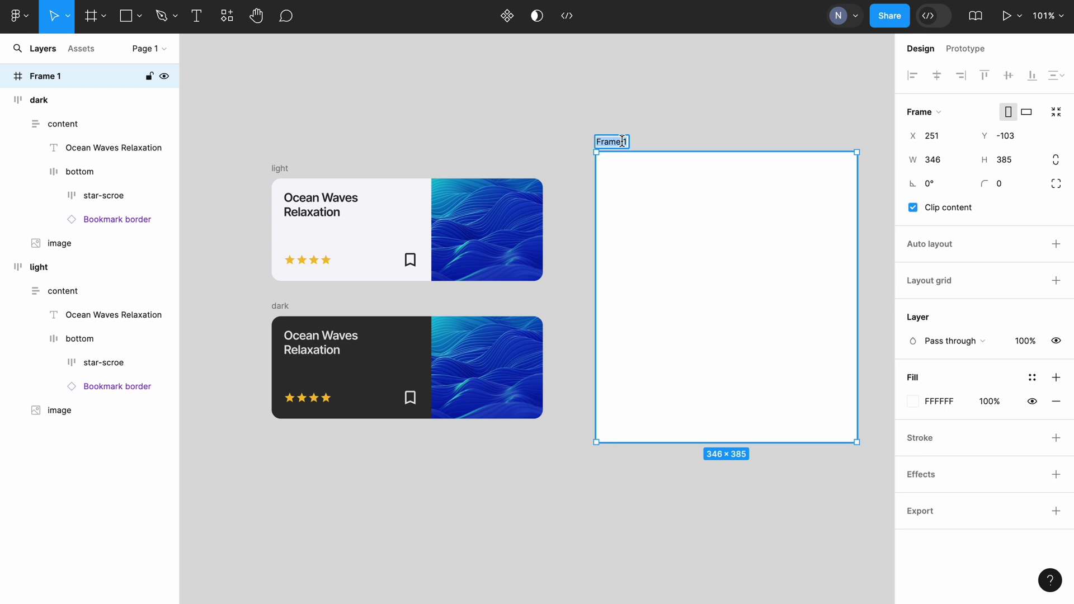
type("Mode")
key("Return")
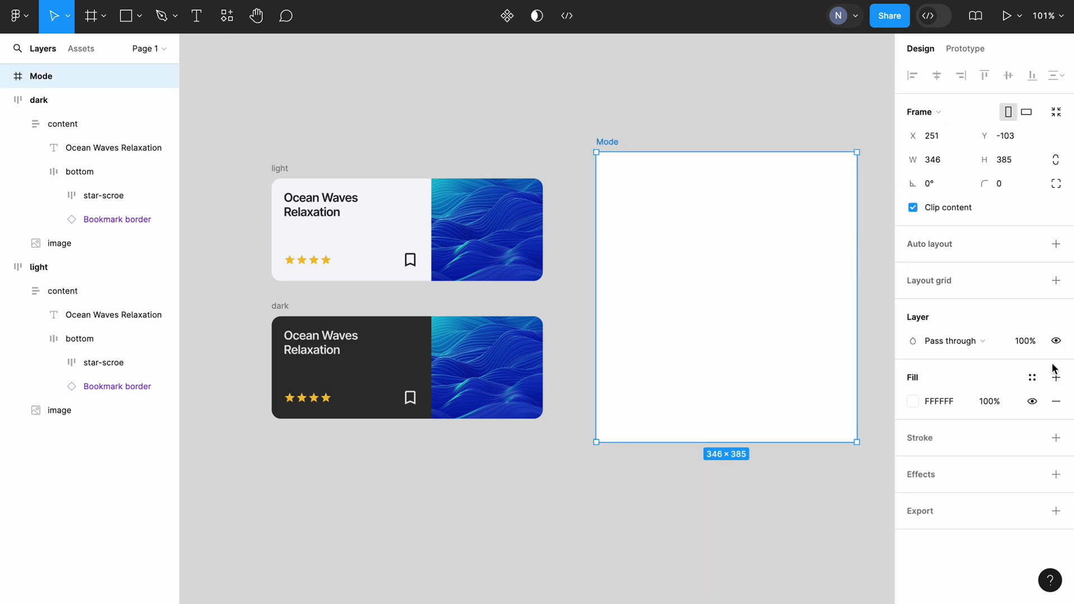
- Fill the Mode frame with a new white Theme colour variable named Color
left_click(1032, 378)
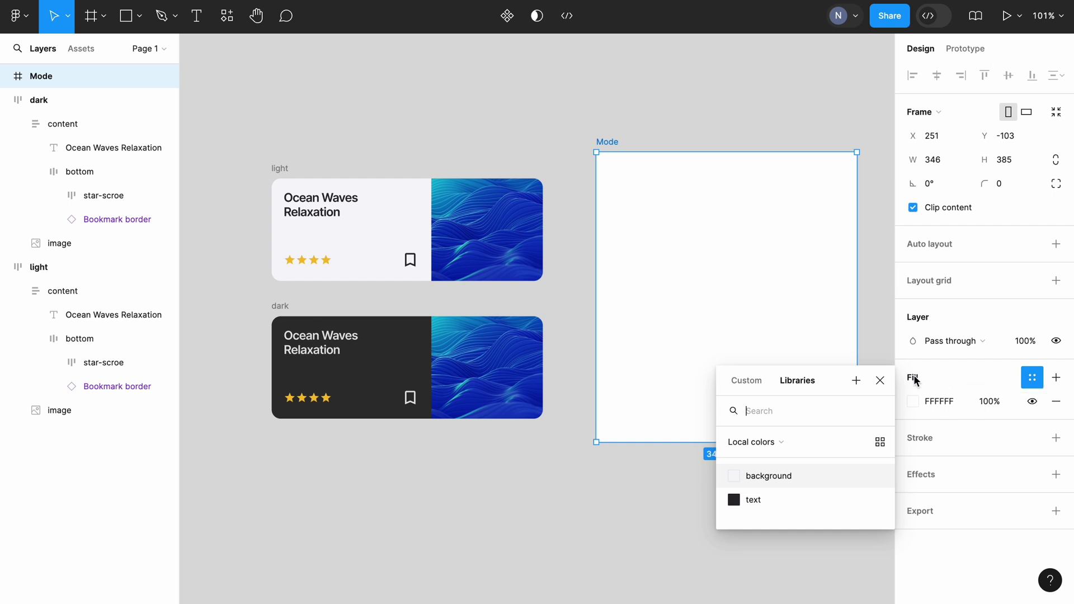
left_click(856, 382)
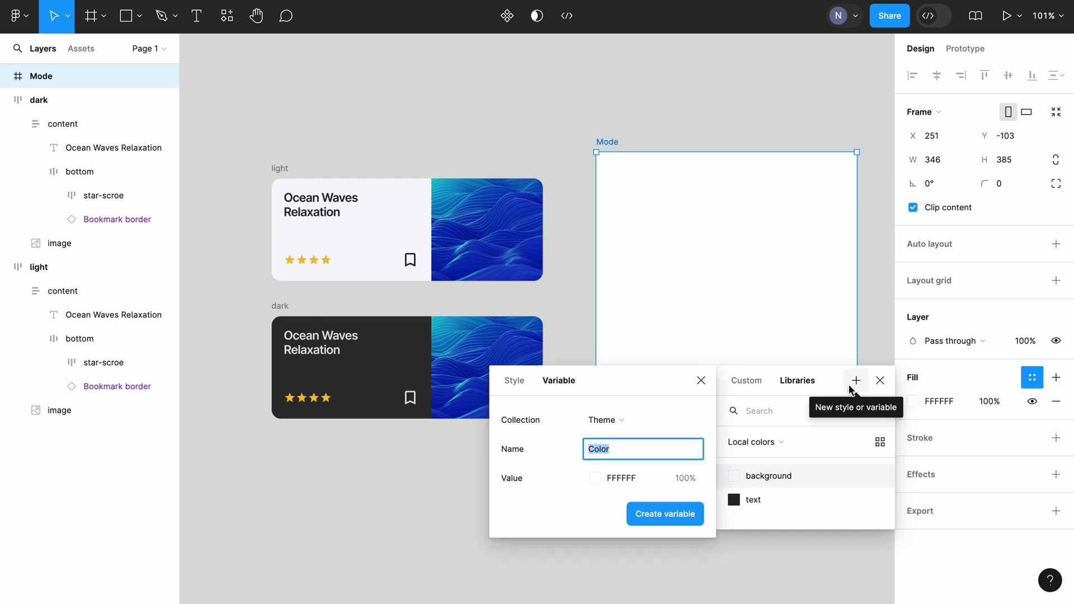
left_click(677, 512)
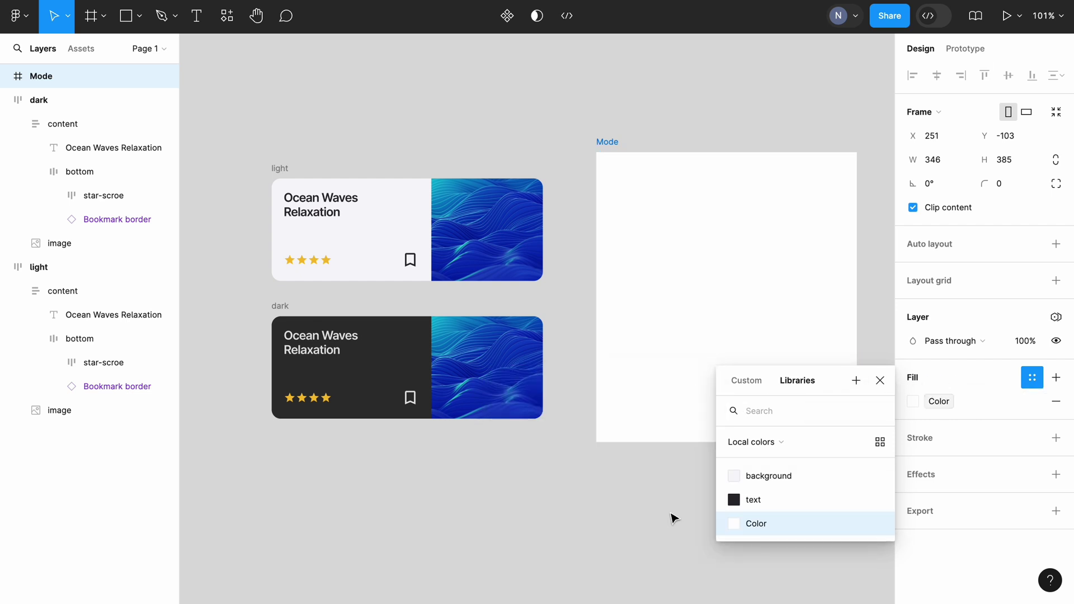
left_click(880, 381)
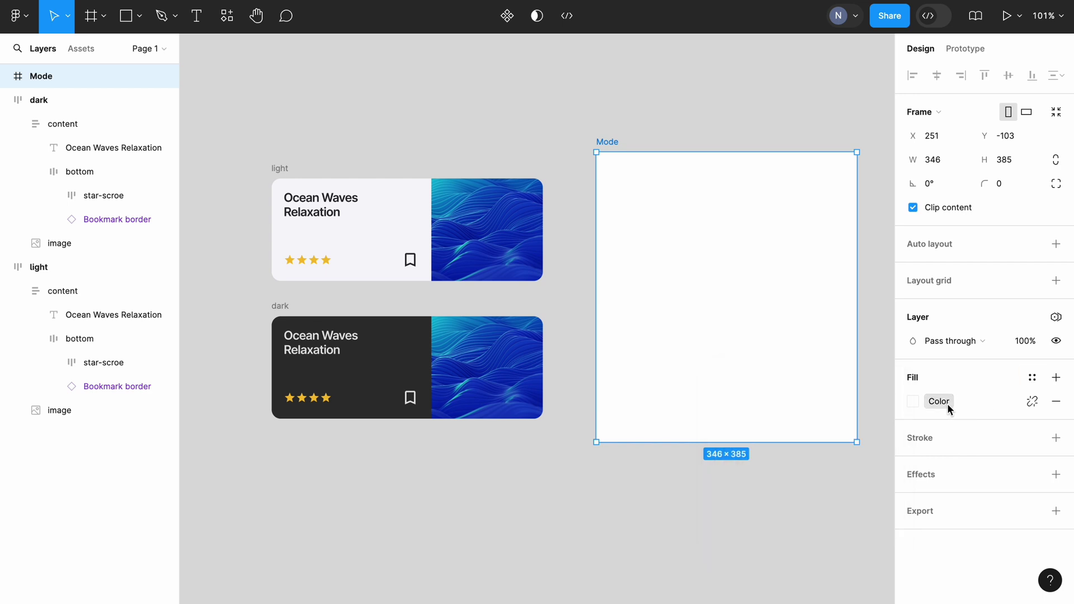
left_click(1057, 318)
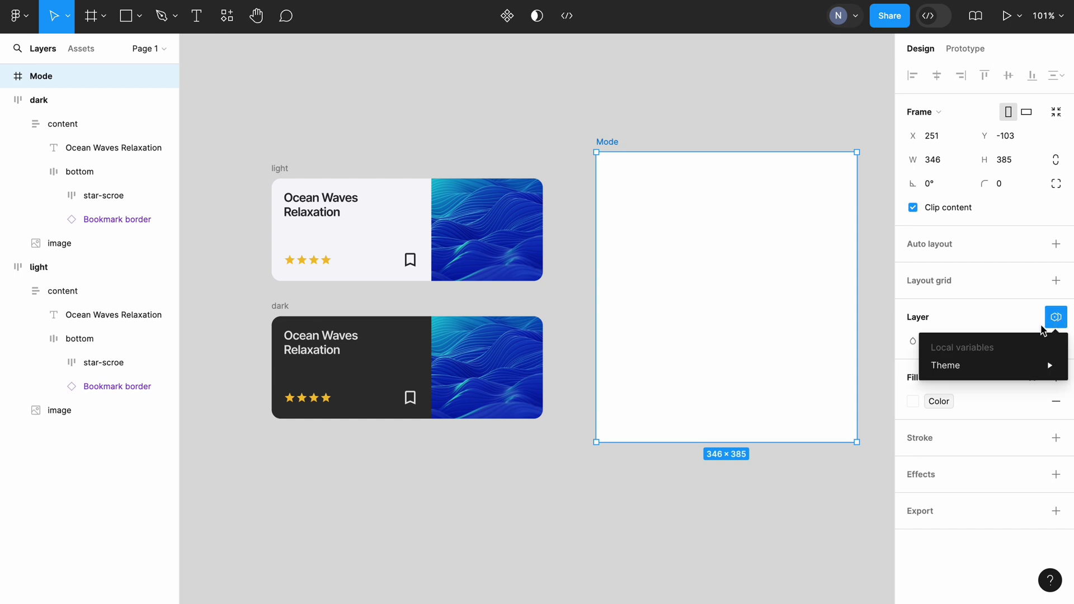
mouse_move(1001, 370)
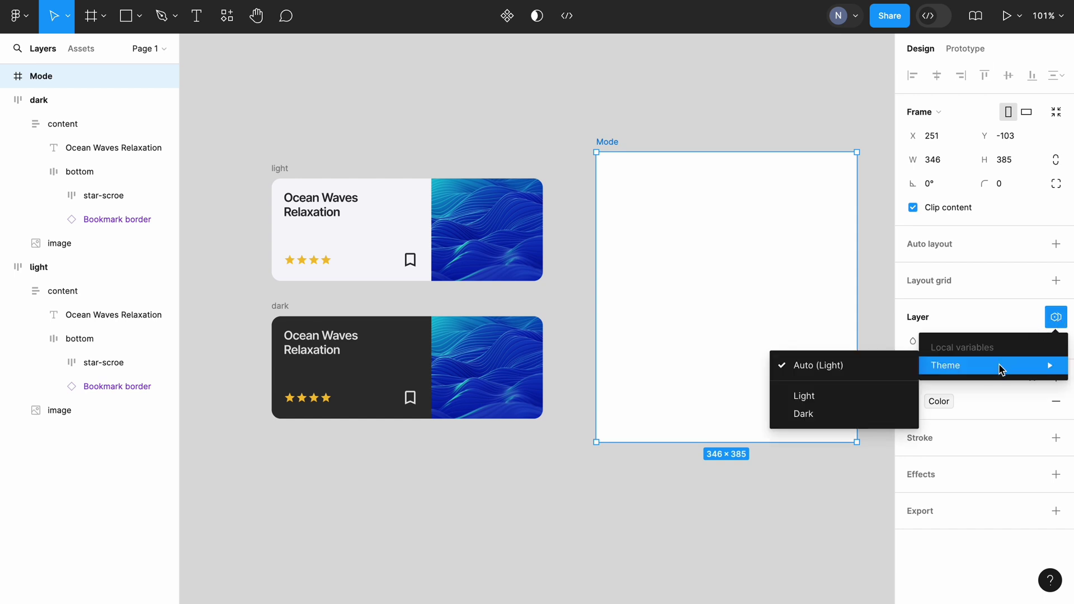
- Set the frame to the Light theme, rename it Mode_light and resize it to 370×184
left_click(826, 395)
double_click(605, 142)
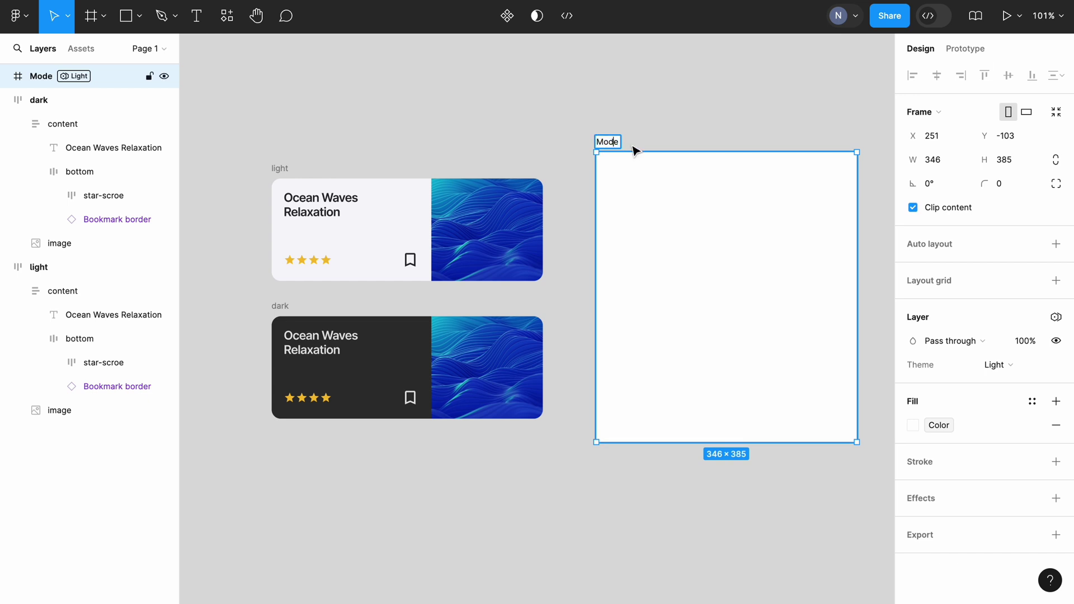
key("Right")
key("Right")
type("_light")
key("Return")
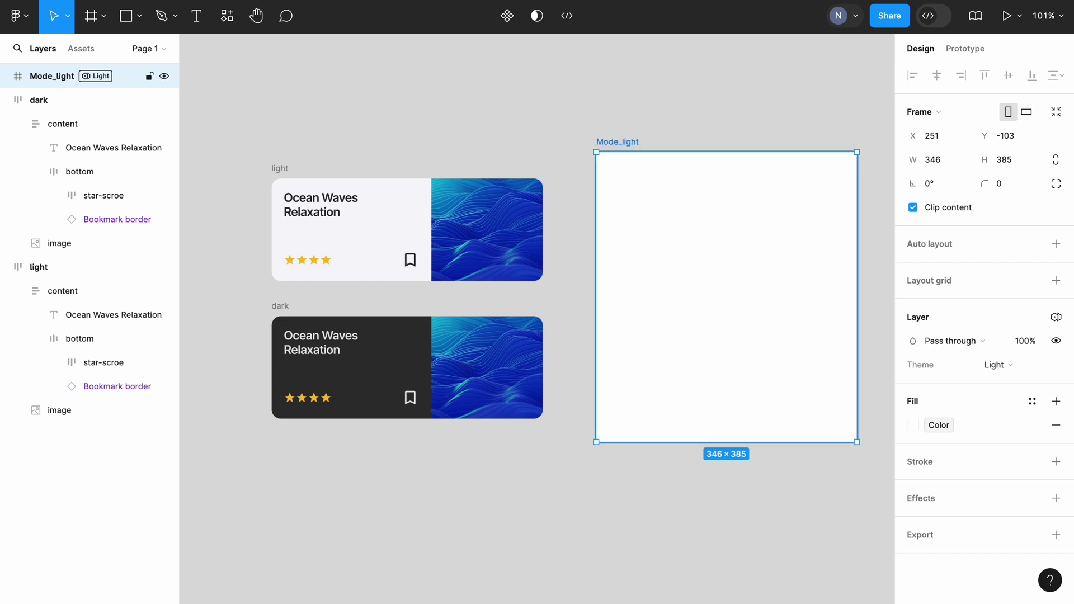
left_click_drag(856, 442, 877, 300)
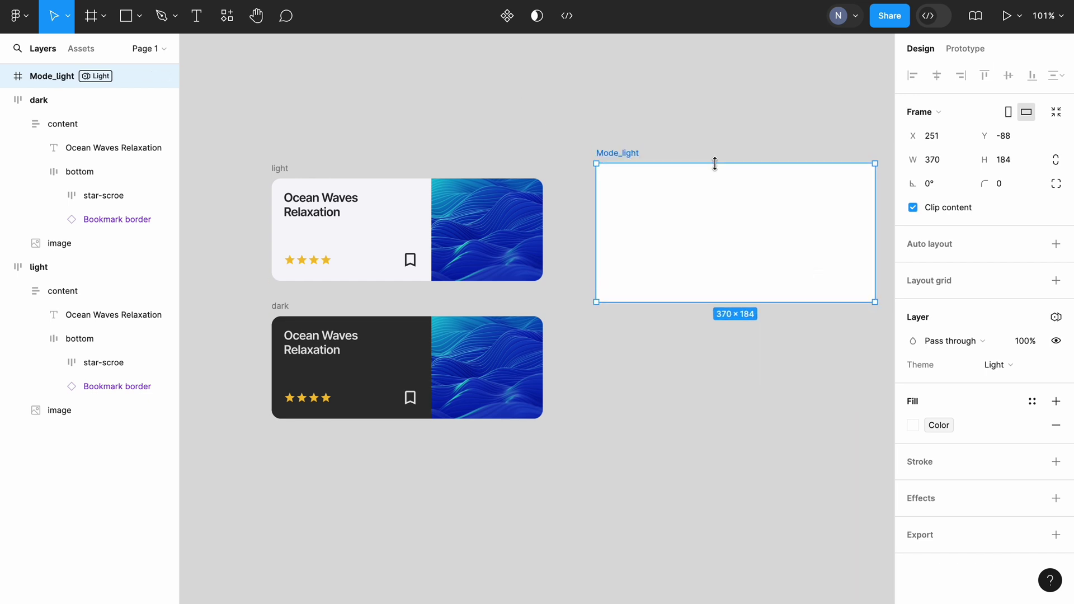
left_click_drag(718, 206, 399, 396)
- Duplicate Mode_light, name the copy Mode_dark and set its Theme mode to Dark
key("ctrl+d")
scroll(398, 396, "left", 6)
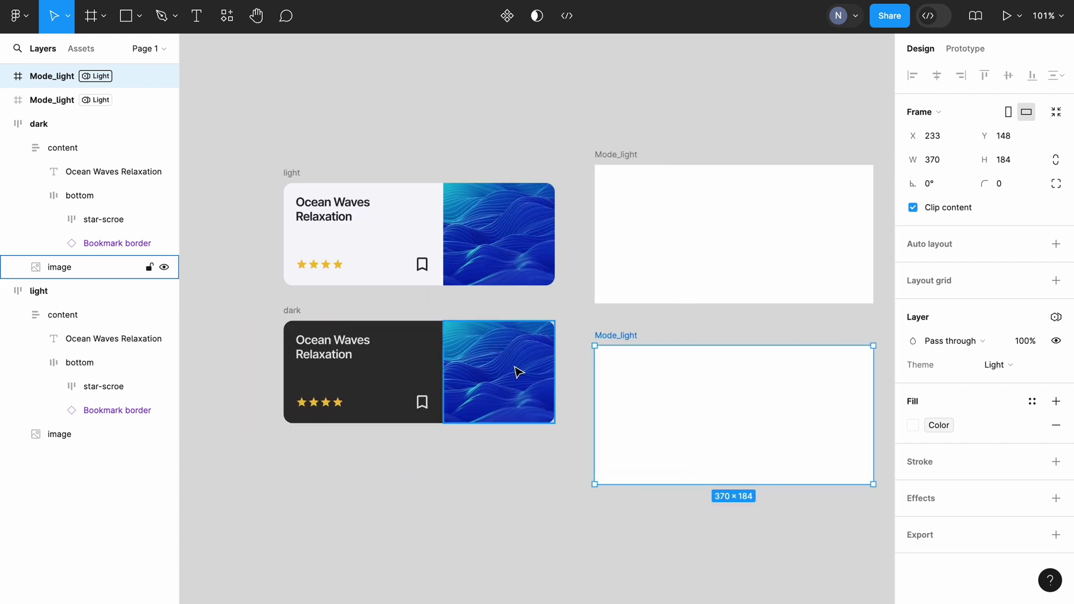
double_click(629, 334)
type("Mode_dark")
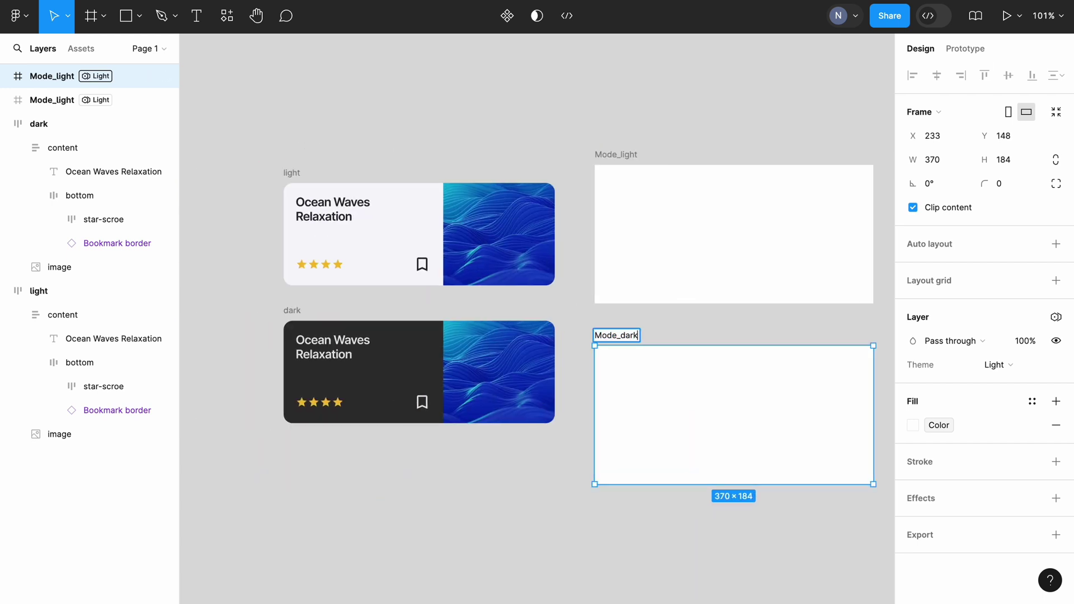
key("Return")
left_click(1010, 366)
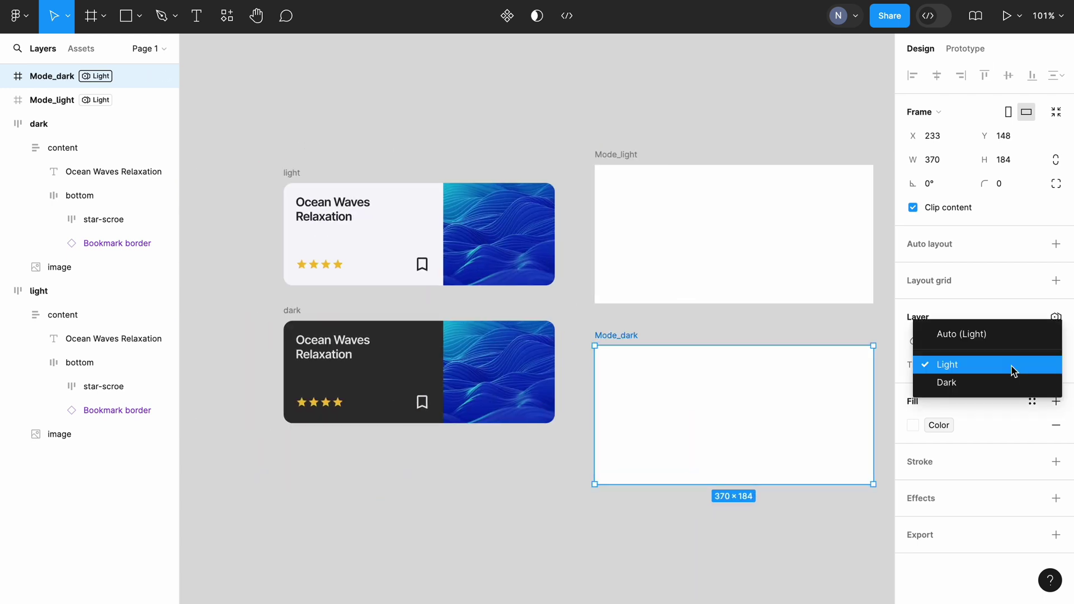
left_click(955, 381)
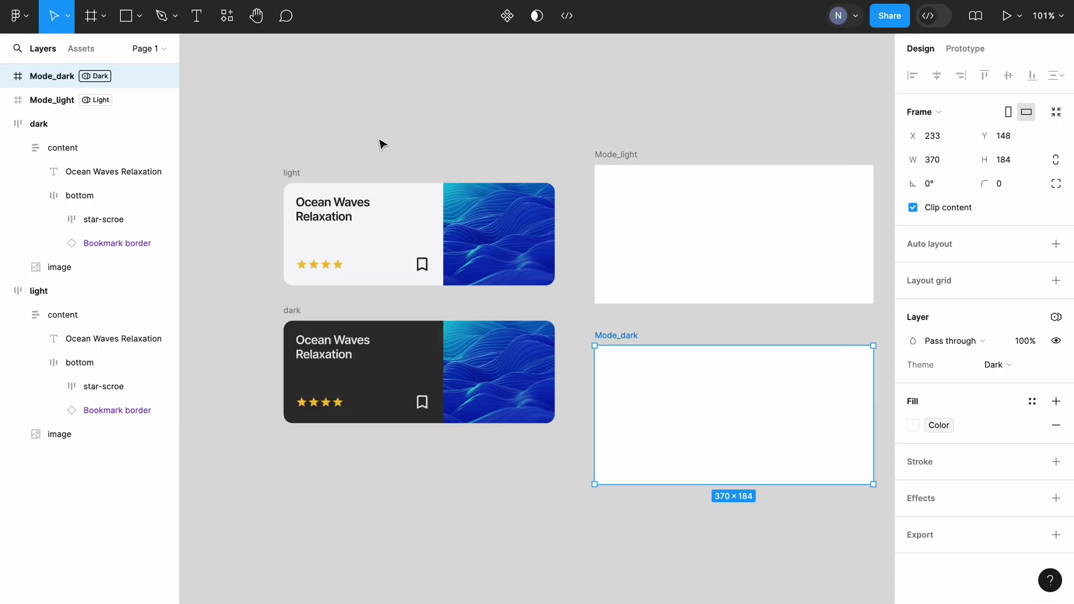
left_click(291, 174)
- Move the light card into Mode_light and widen both theme frames to 428
left_click_drag(290, 174, 614, 178)
scroll(613, 178, "right", 5)
key("shift+Return")
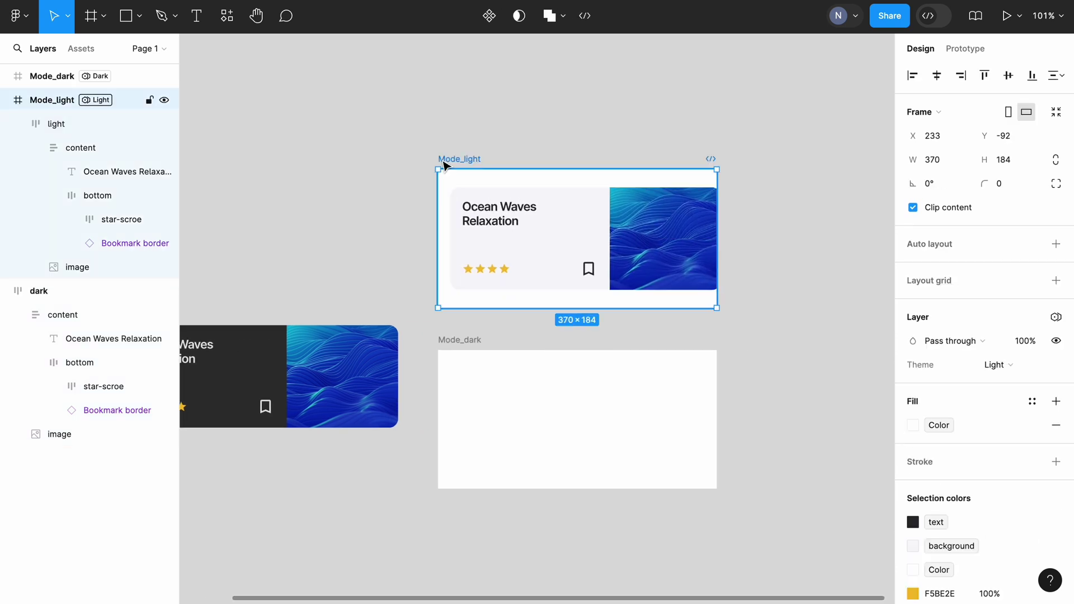
left_click_drag(727, 190, 760, 188)
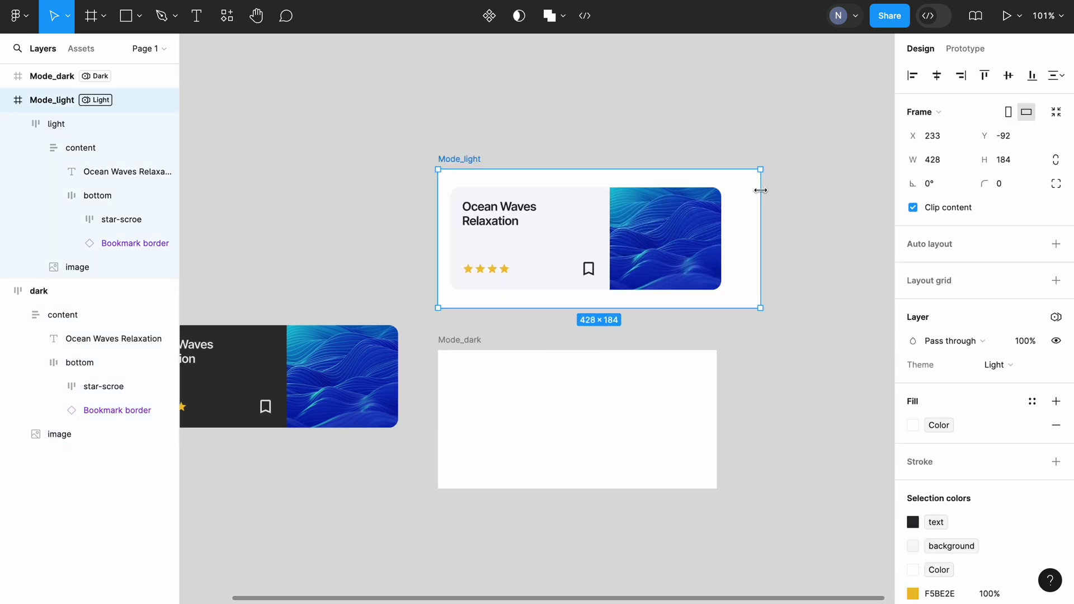
left_click(736, 380)
left_click(717, 389)
left_click_drag(718, 391, 759, 391)
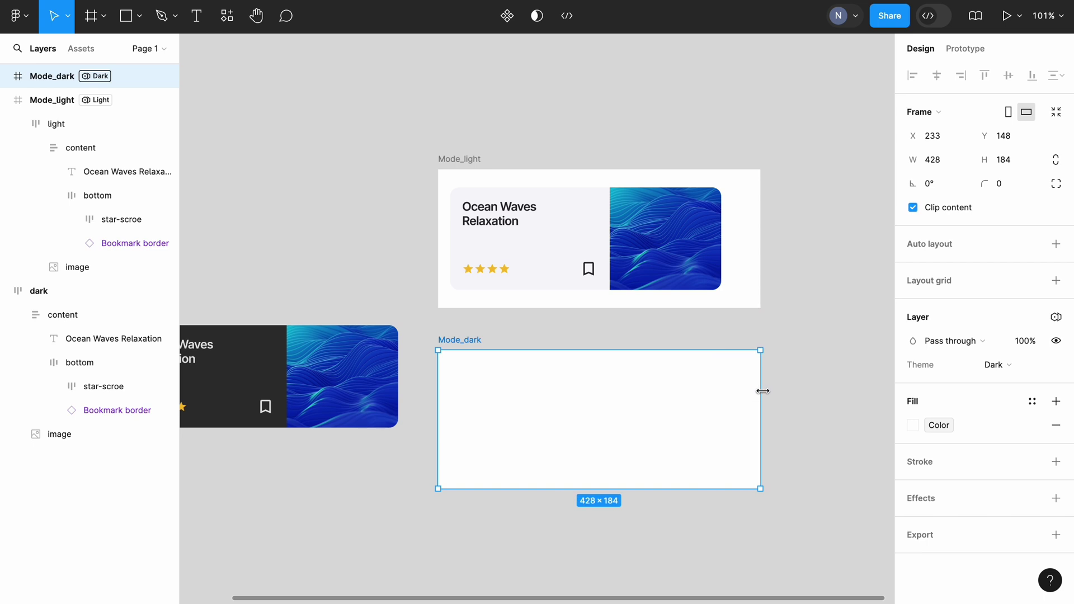
- Duplicate the light card and place the copy inside Mode_dark, where it turns dark
left_click(520, 210)
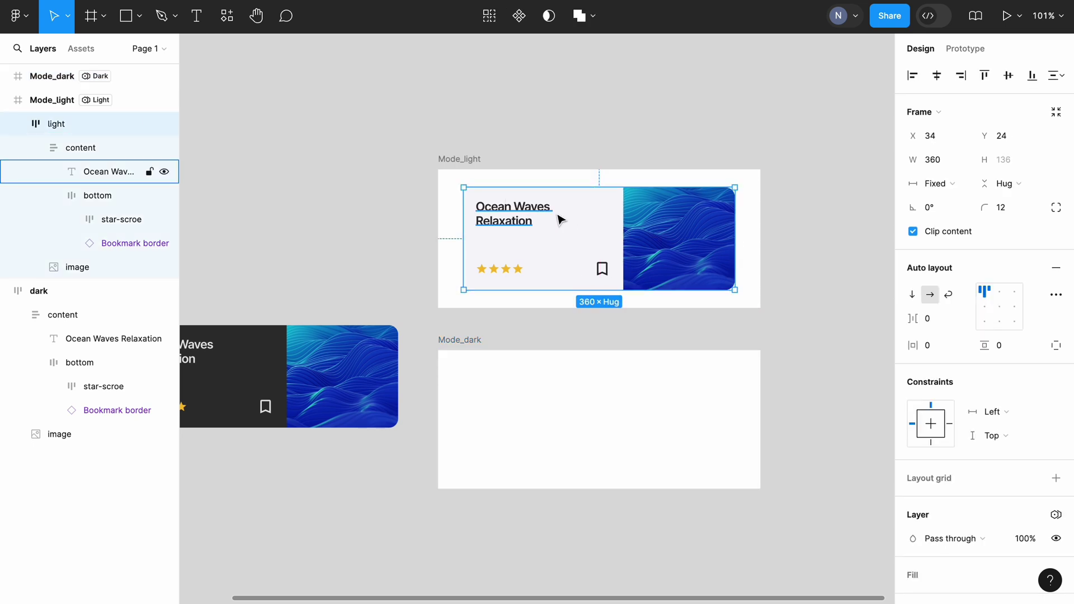
left_click_drag(564, 217, 229, 108)
scroll(276, 143, "left", 3)
key("Escape")
key("ctrl+d")
scroll(515, 139, "right", 5)
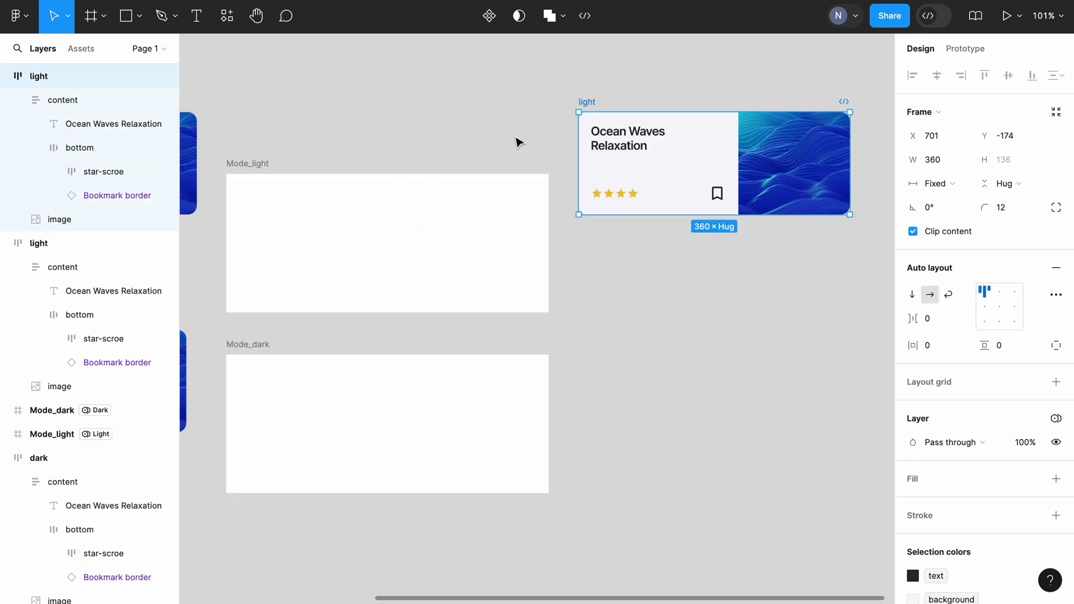
scroll(516, 140, "left", 1)
left_click_drag(637, 89, 314, 350)
- Move the original card back into Mode_light and select the loose dark card
scroll(316, 349, "left", 1)
scroll(313, 350, "left", 6)
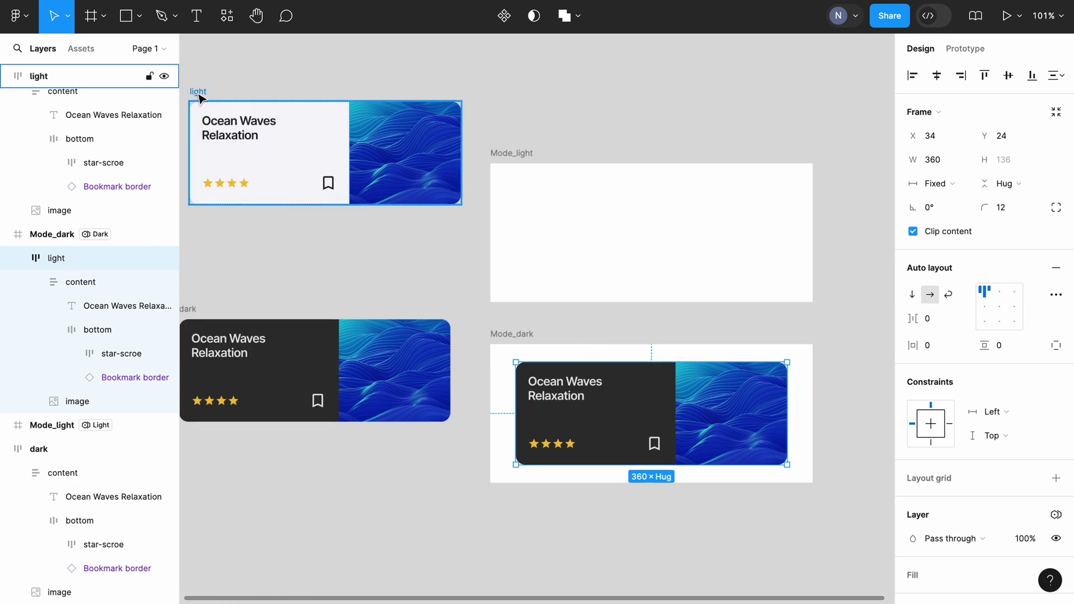
left_click_drag(199, 96, 522, 170)
scroll(228, 314, "left", 1)
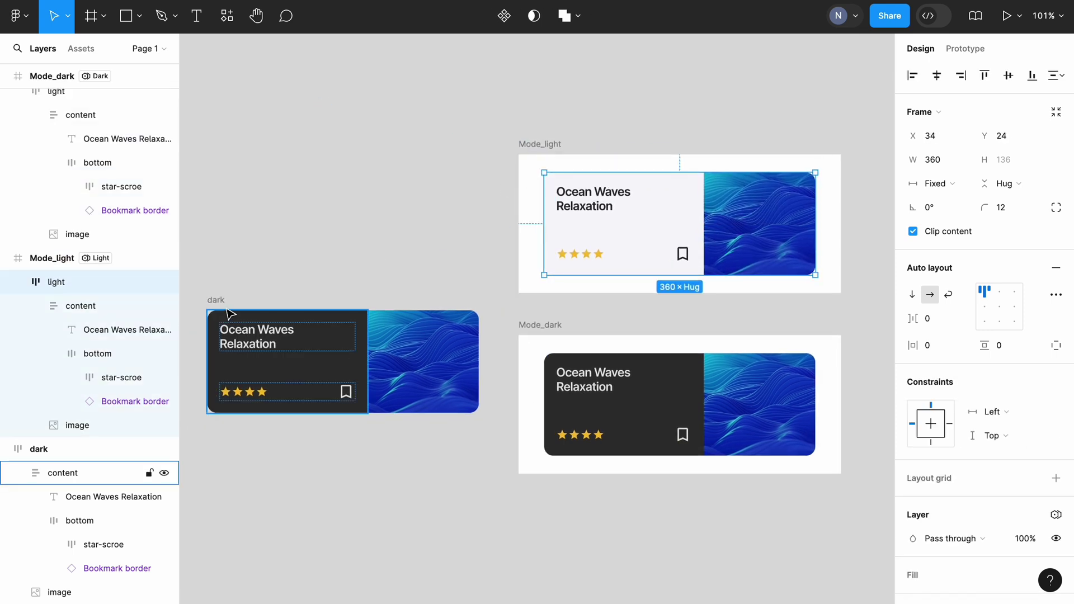
left_click(226, 305)
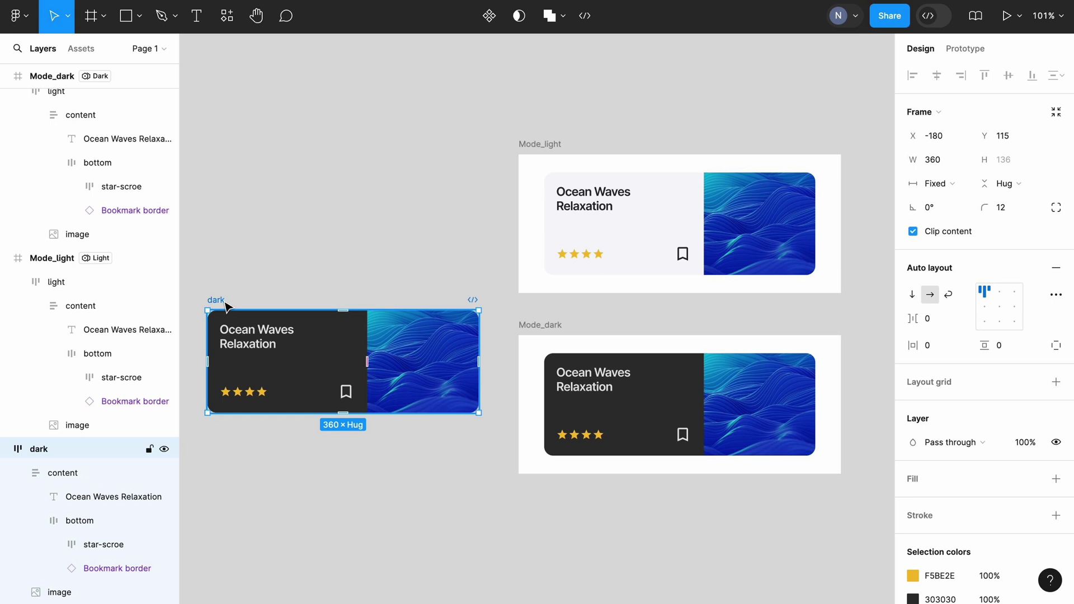
- Delete the loose dark card and move Mode_dark up to sit just under Mode_light
key("Delete")
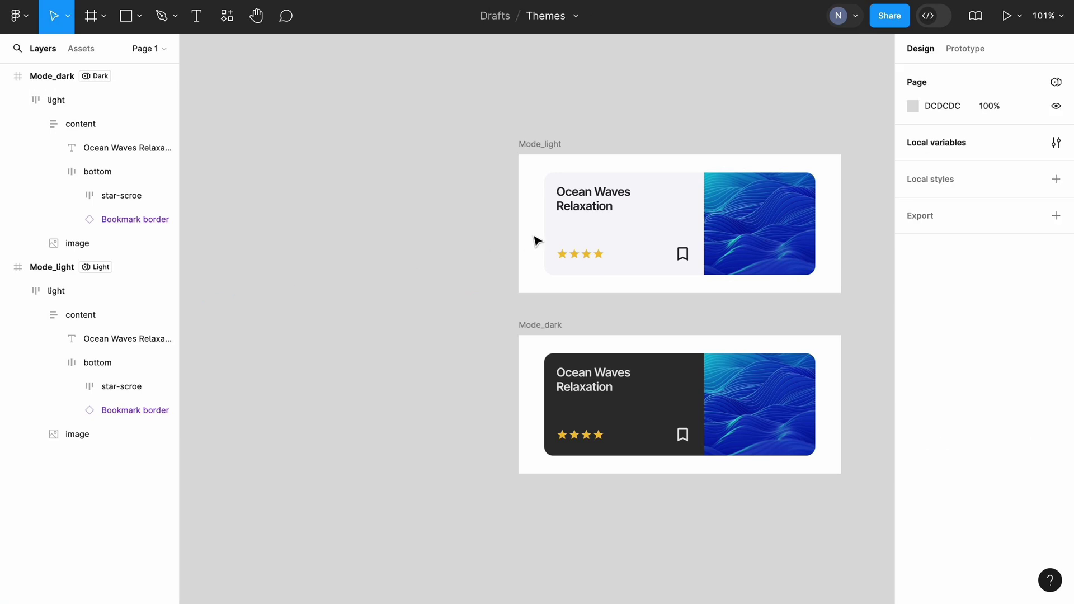
left_click(526, 329)
left_click_drag(526, 328, 525, 303)
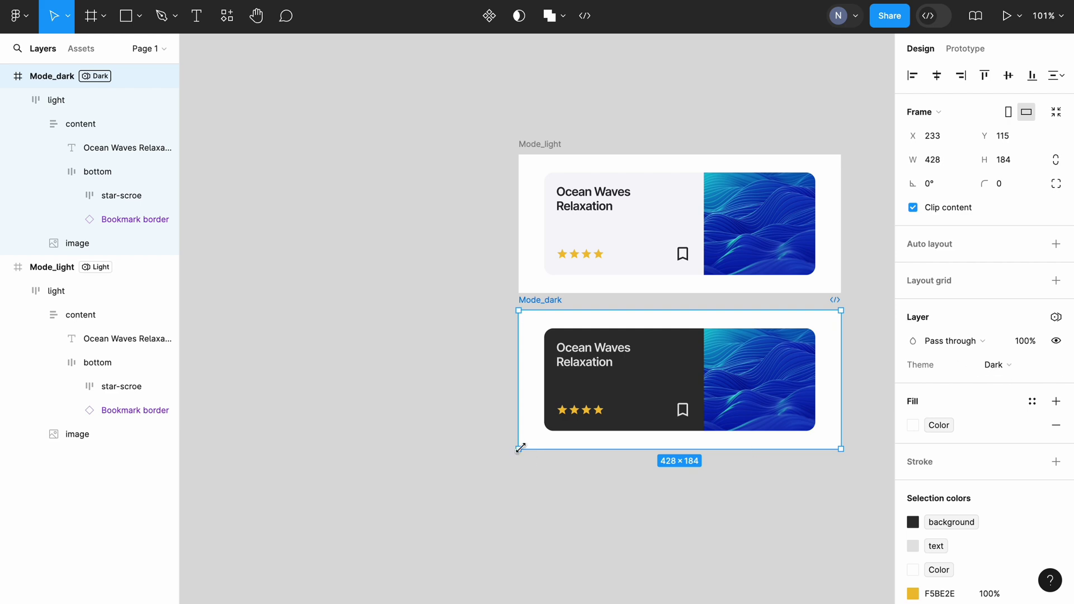
left_click(524, 540)
- Switch Mode_dark's Theme mode to Light, then back to Dark, confirming the card colours follow
left_click(537, 305)
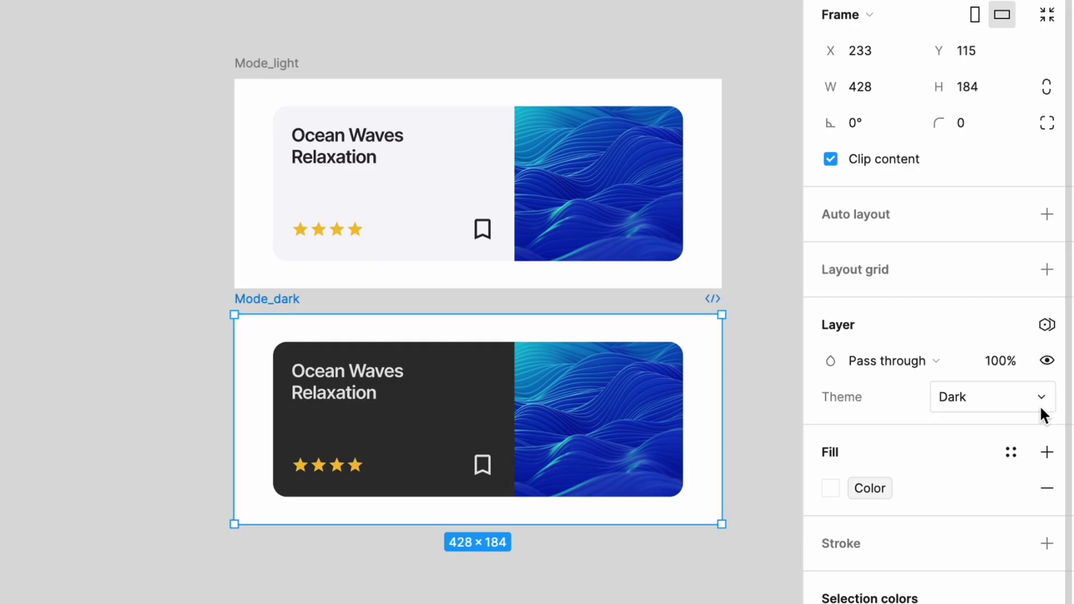
left_click(1019, 399)
left_click(985, 377)
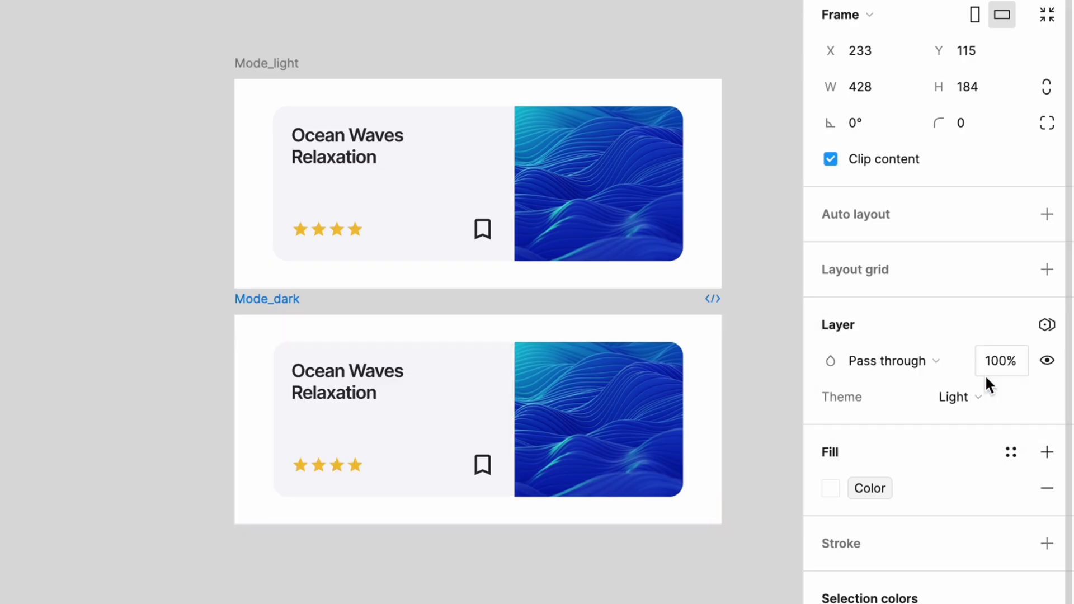
left_click(990, 395)
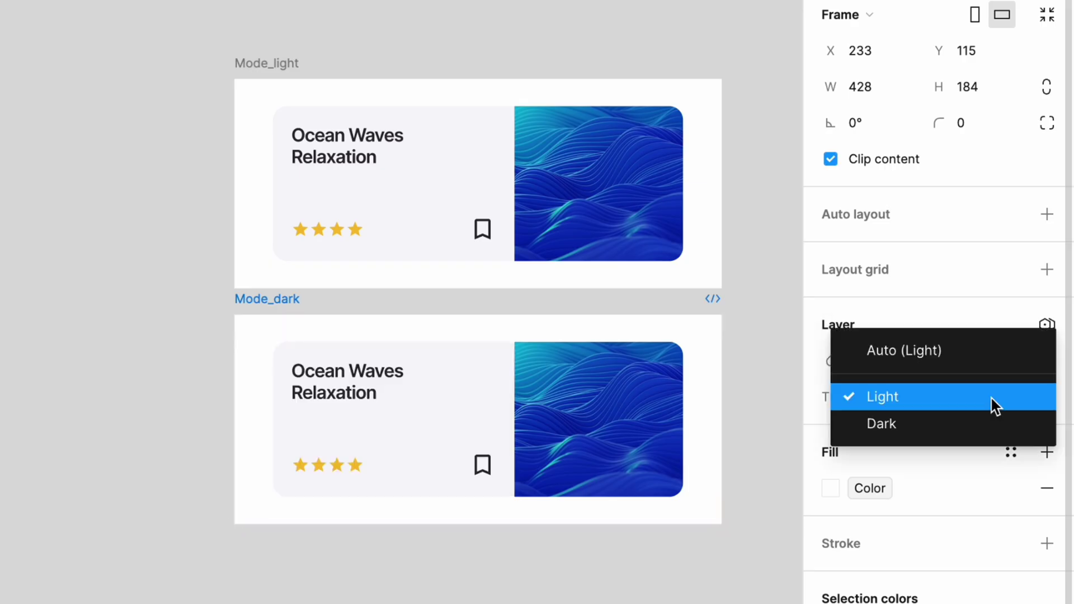
left_click(970, 418)
left_click(204, 372)
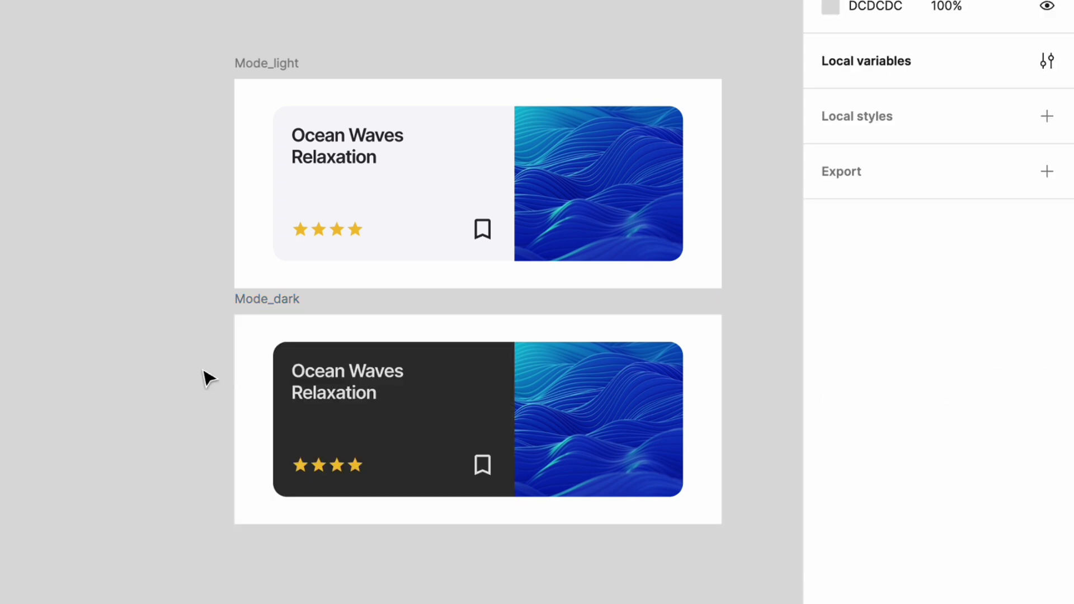